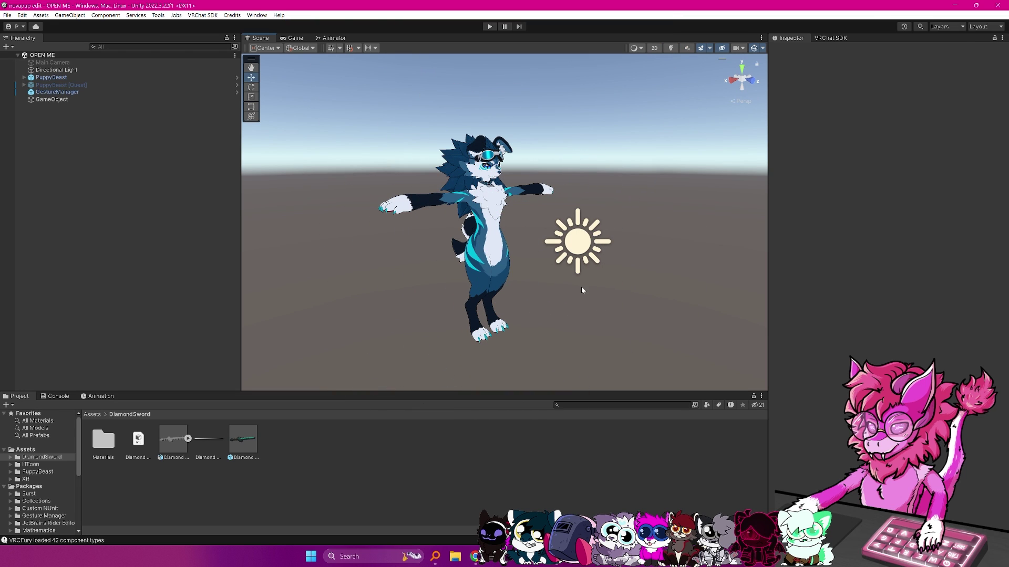
Step: Switch to the browser and open the VRCFury download and install page from vrcfury.com
alt+drag(574, 282, 584, 234)
click(474, 556)
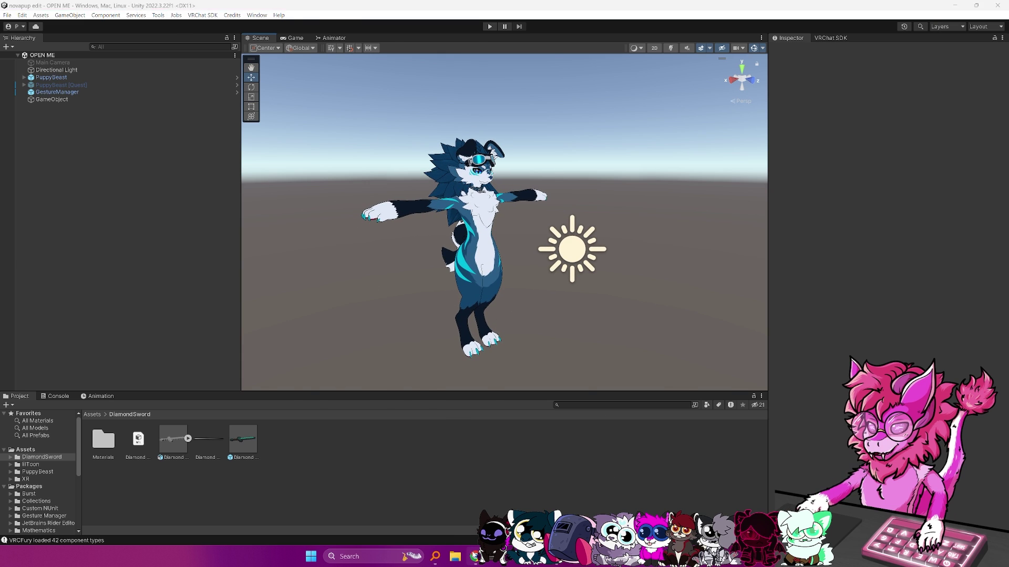
click(155, 16)
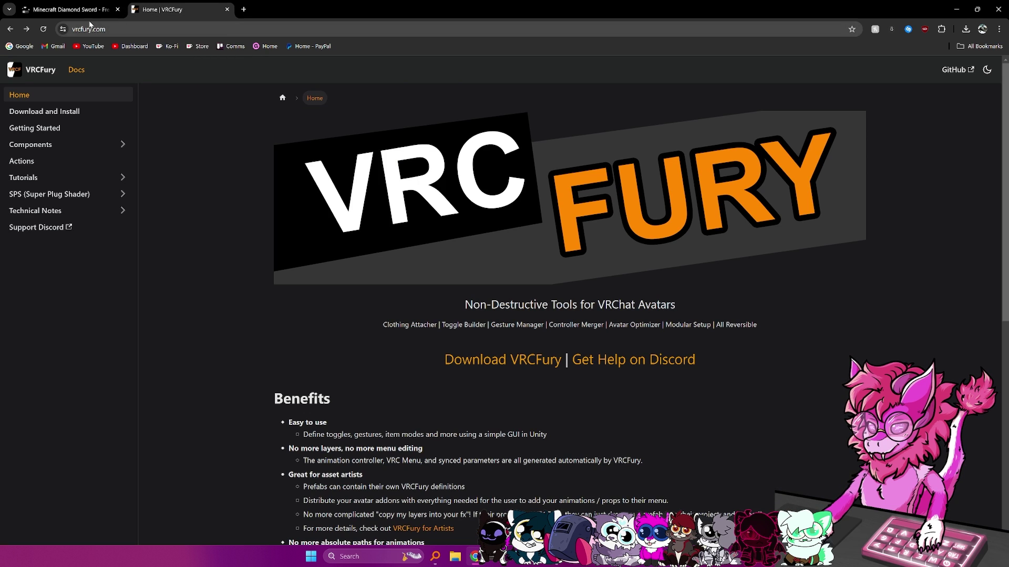
drag(107, 29, 96, 29)
click(217, 185)
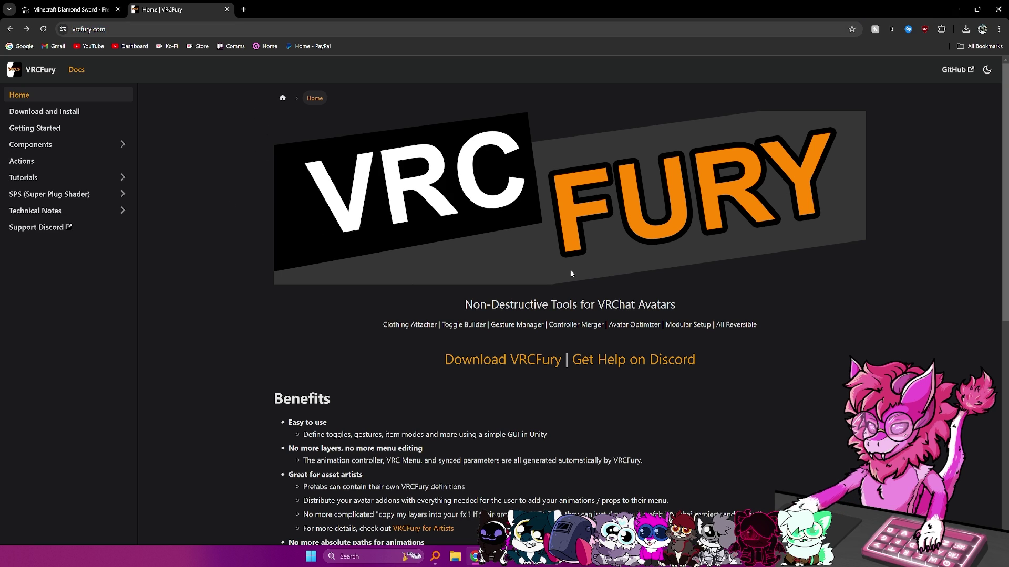
drag(439, 363, 542, 364)
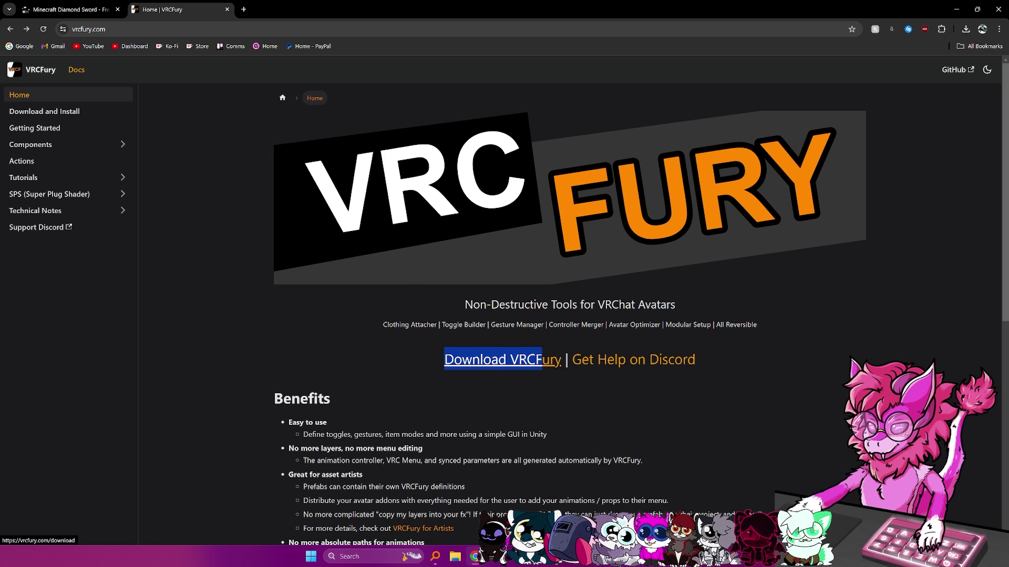
click(543, 364)
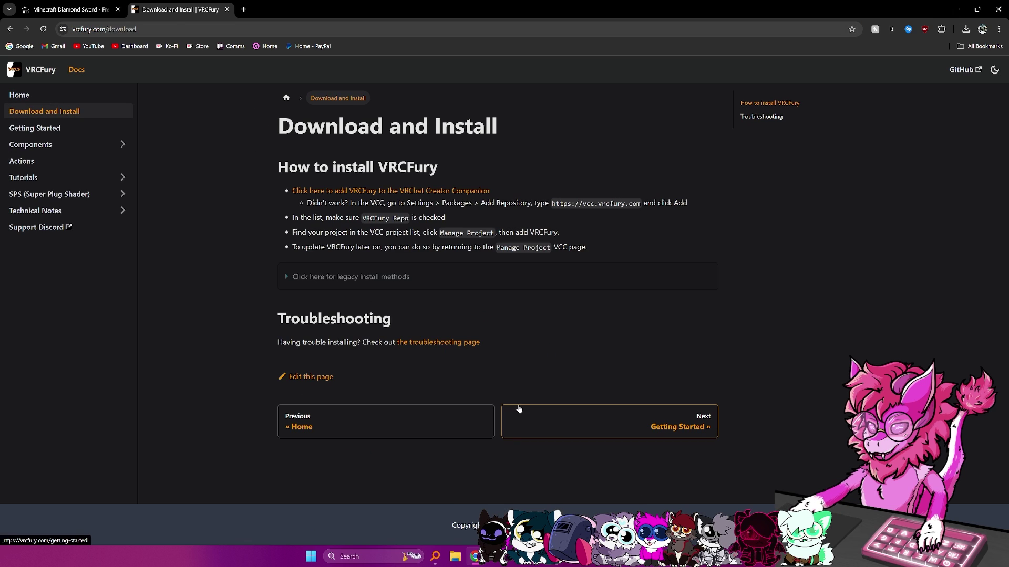
Step: Follow the page's link to add the VRCFury repository to the VRChat Creator Companion
click(314, 191)
click(410, 192)
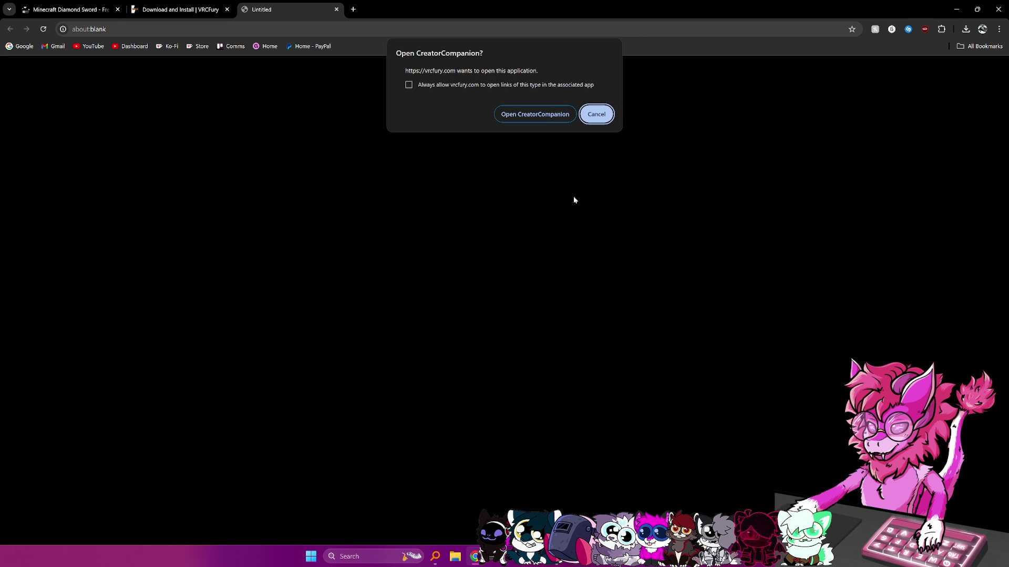
click(530, 114)
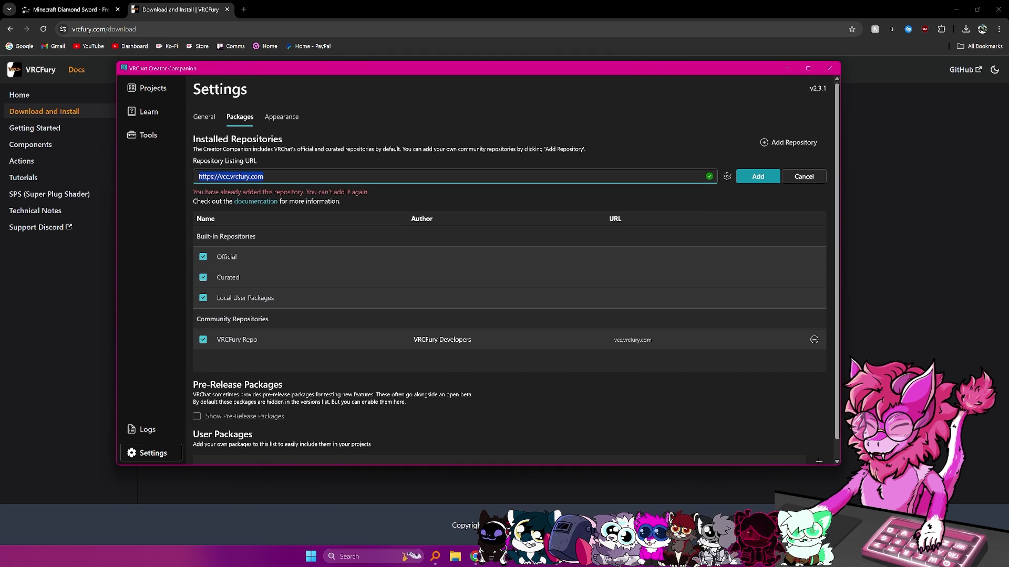
click(263, 177)
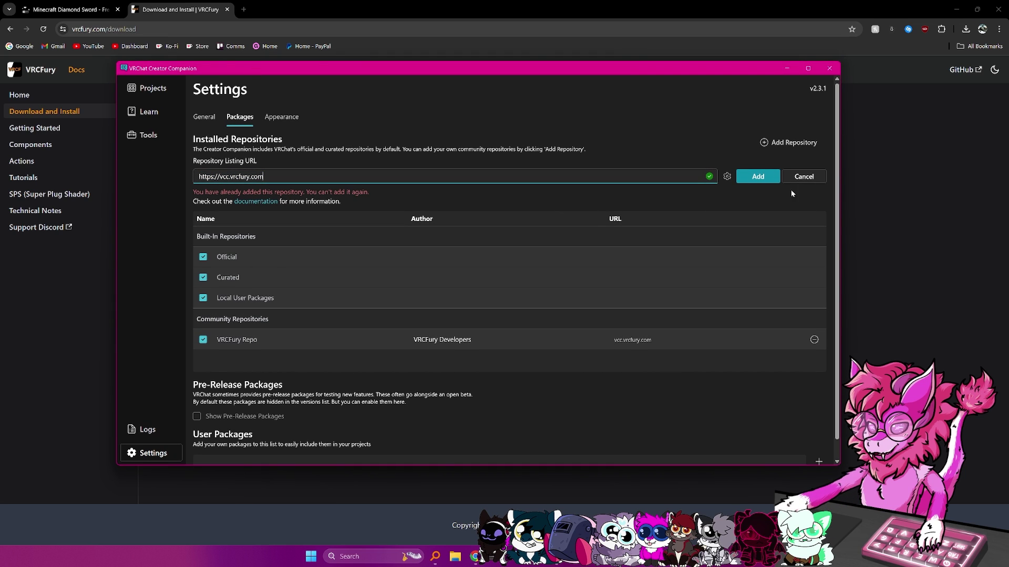
Step: Examine the installed packages of the novapup edit project in Creator Companion, then return to Unity
click(172, 94)
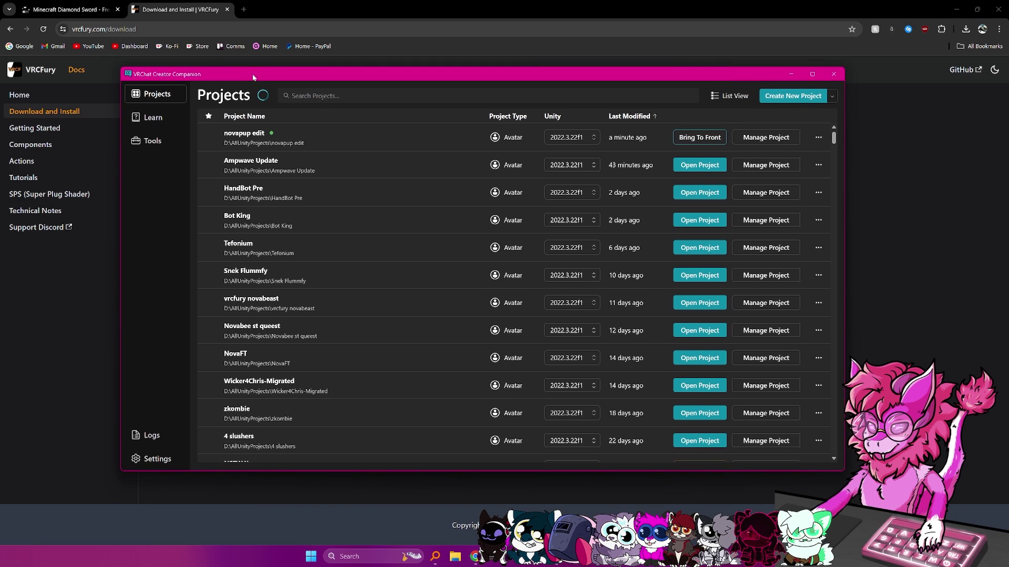
key(alt+Tab)
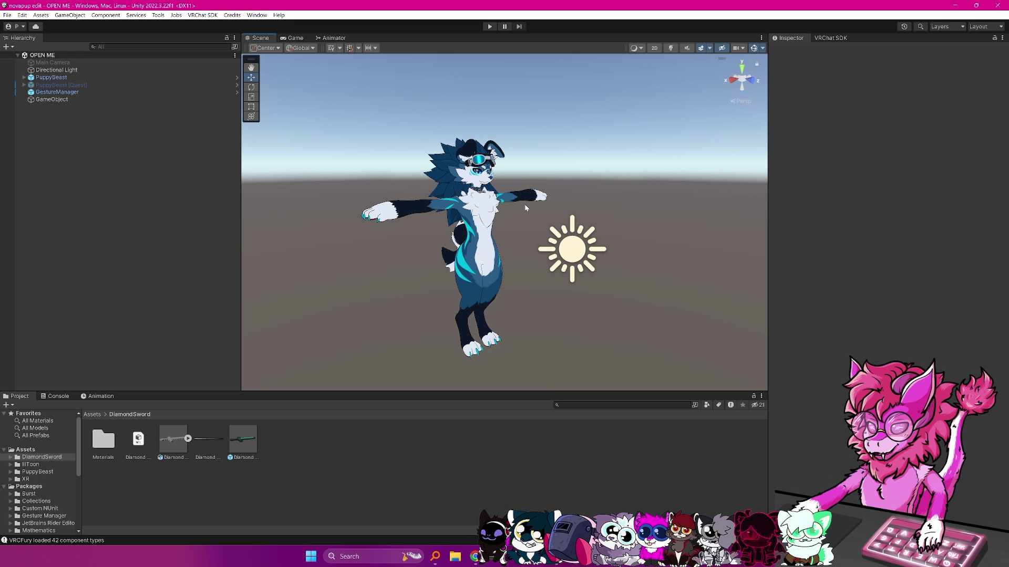
key(alt+Tab)
drag(243, 133, 271, 134)
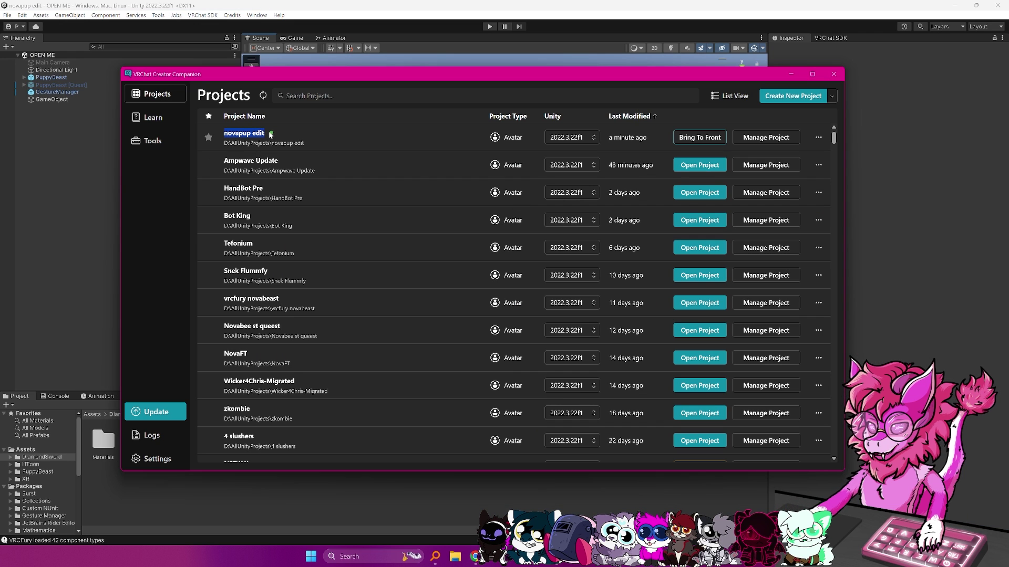
click(761, 137)
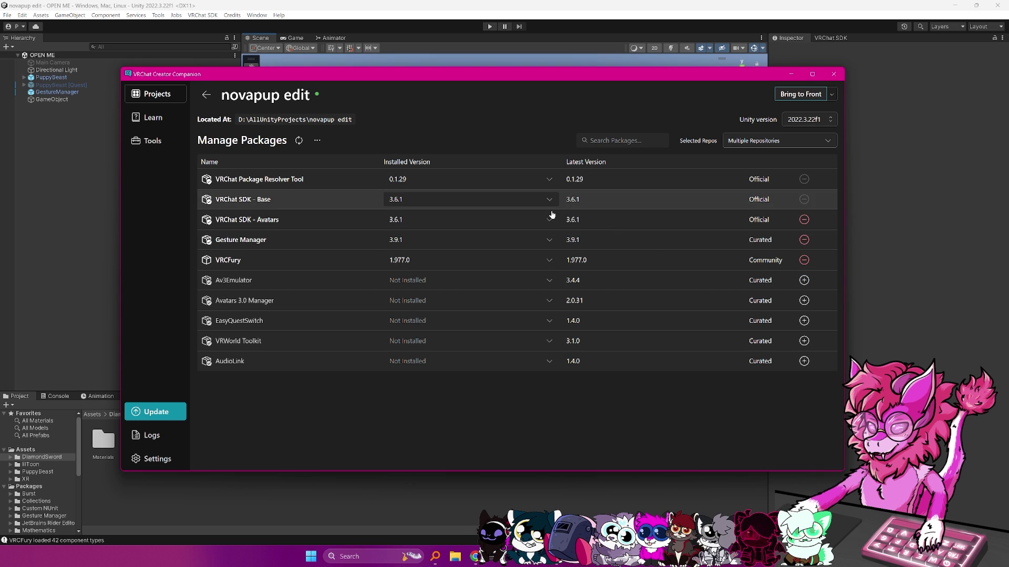
click(887, 303)
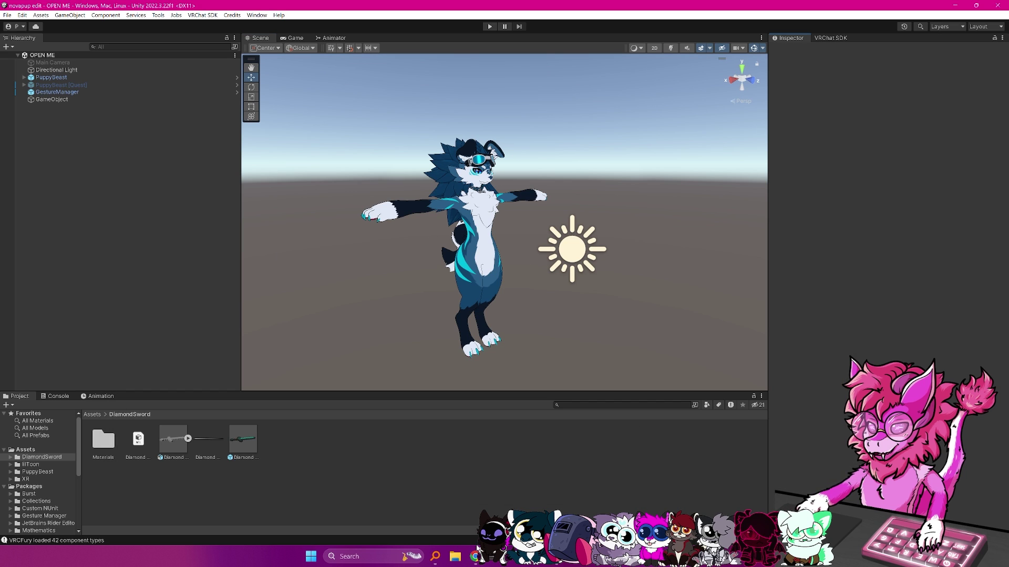
Step: Download the VRCFury Installer from the legacy install methods on the VRCFury page in the browser, then minimize the browser
click(475, 555)
click(301, 279)
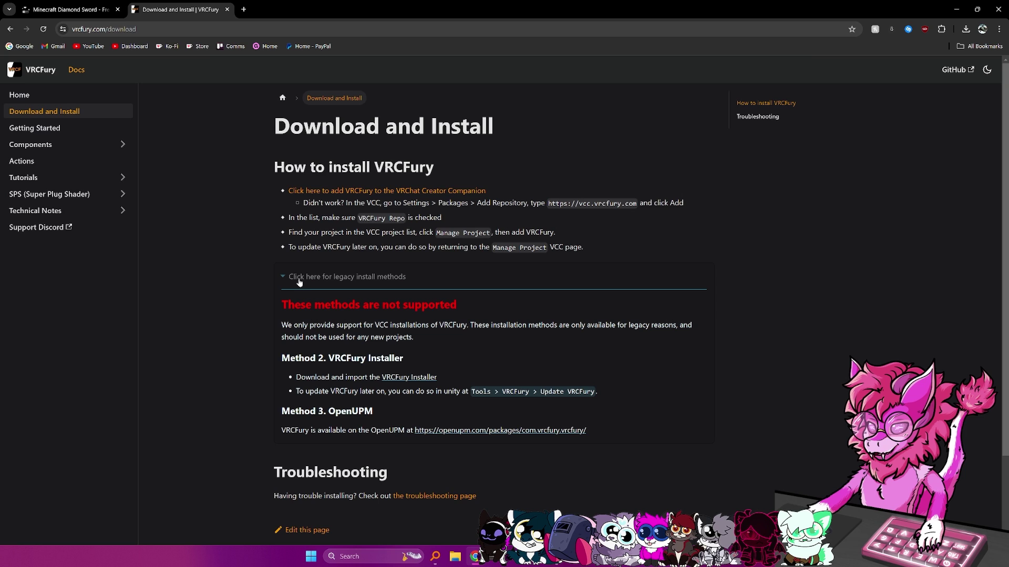
click(405, 378)
drag(904, 59, 851, 55)
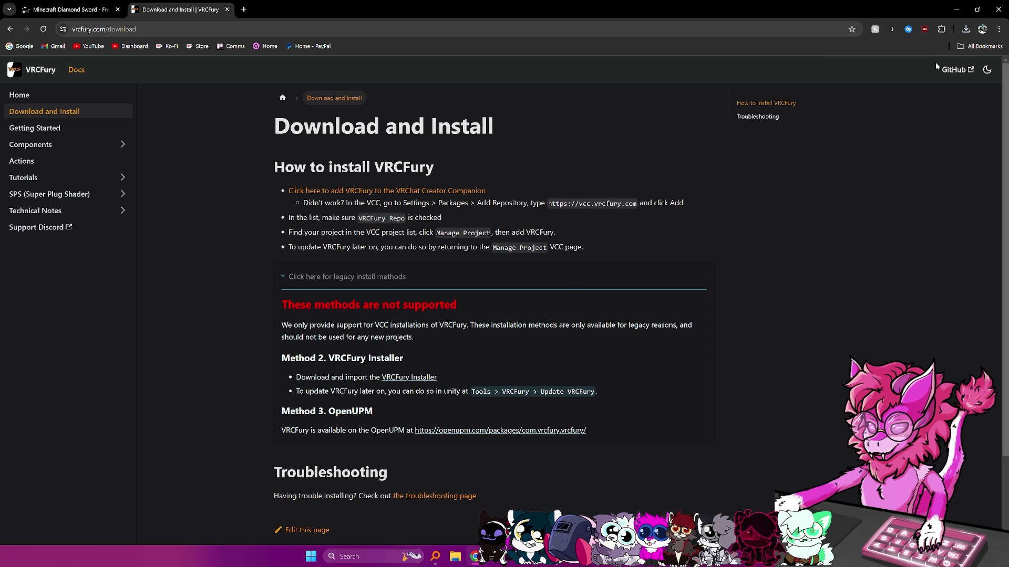
click(955, 11)
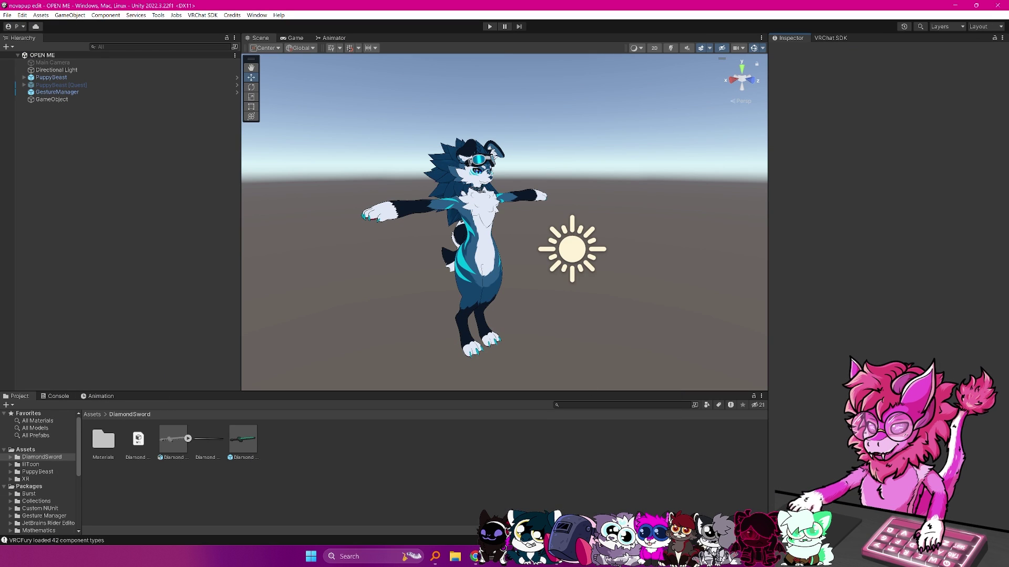
Step: Return to the browser and download the Minecraft Diamond Sword Unity package from VRCMods
middle_drag(614, 245, 613, 245)
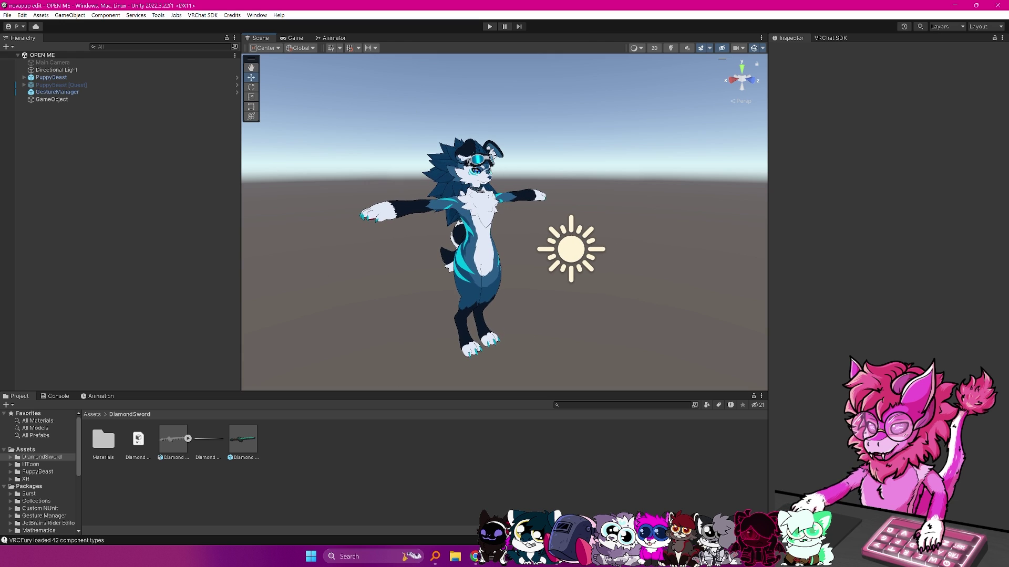
click(475, 557)
click(78, 16)
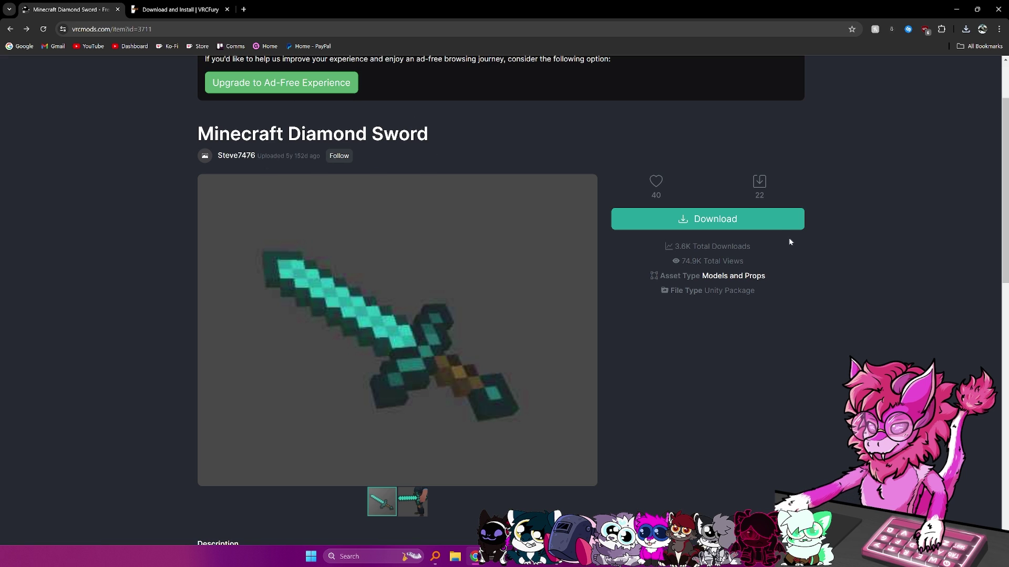
click(703, 222)
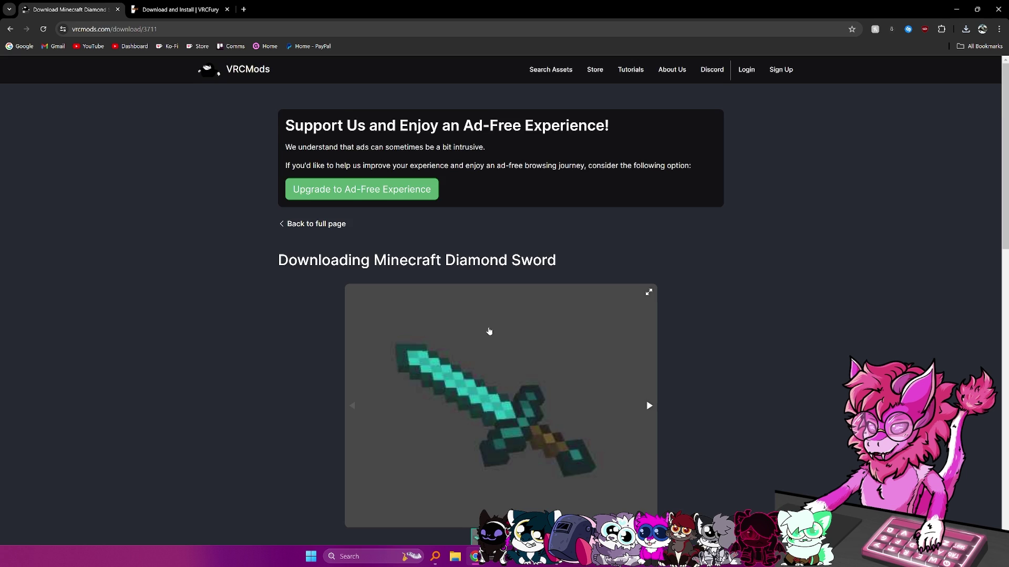
scroll(488, 333, down, 3)
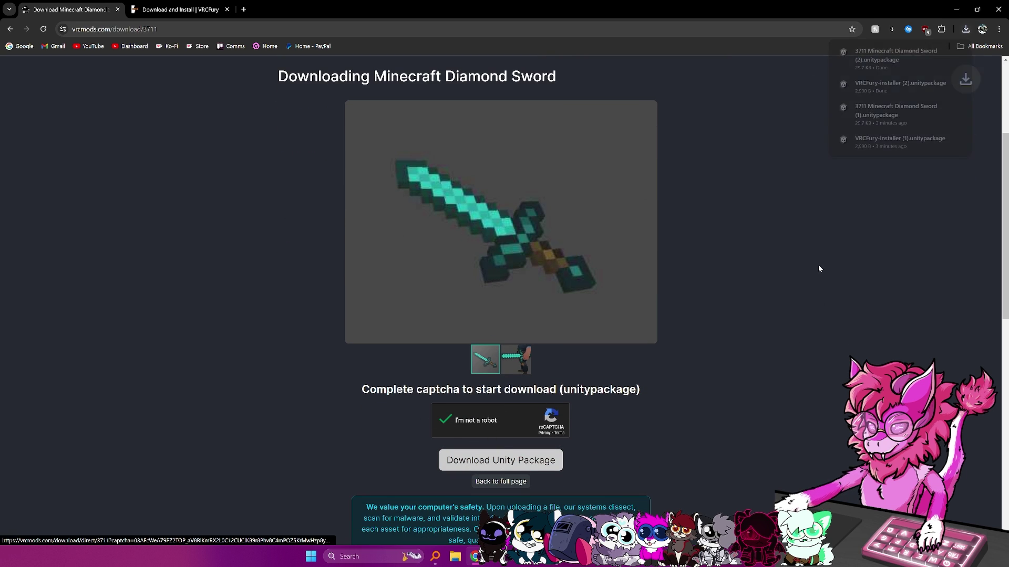
Step: Import the downloaded Minecraft Diamond Sword package into the Unity project with its preselected files
drag(893, 54, 451, 364)
key(alt+Tab)
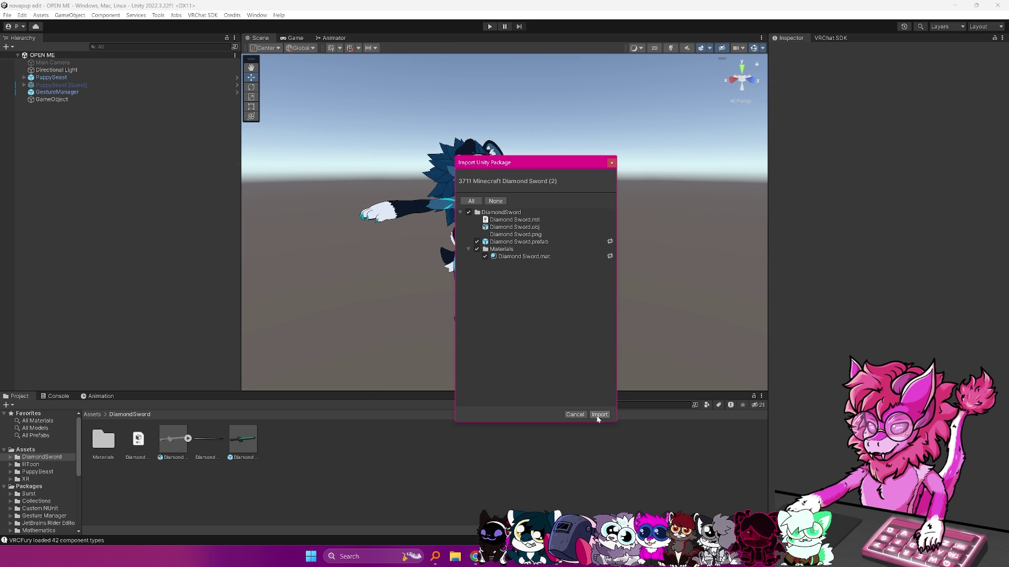
click(599, 416)
click(971, 284)
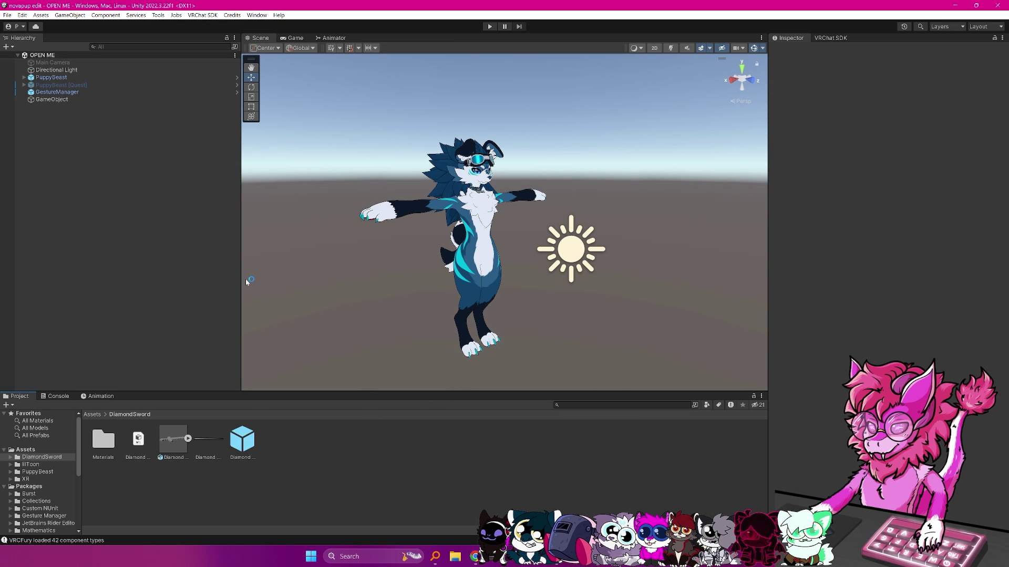
Step: Add the Diamond Sword prefab from the DiamondSword folder to the scene and frame it in the view
click(241, 443)
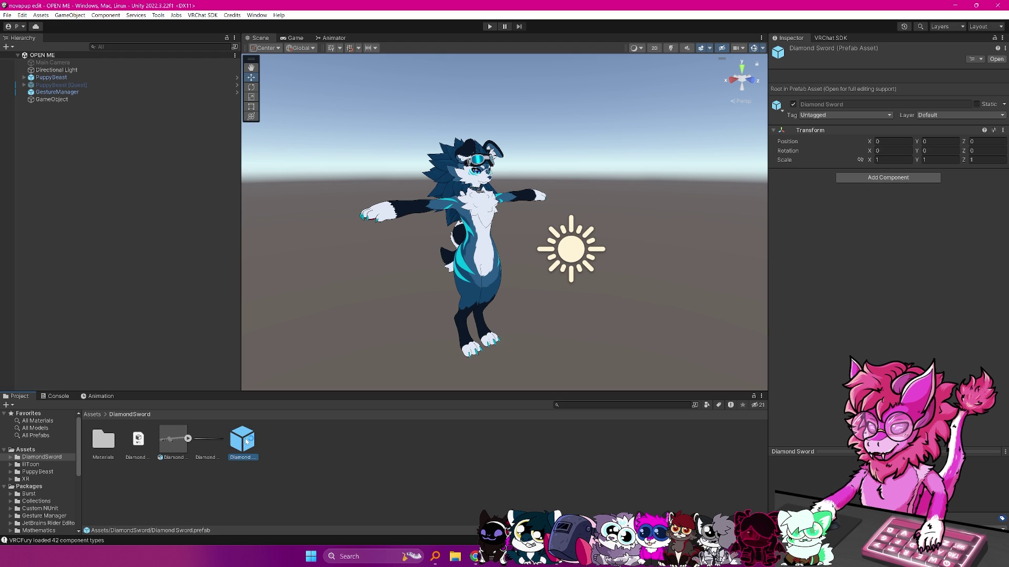
drag(246, 442, 251, 452)
drag(110, 287, 109, 288)
key(f)
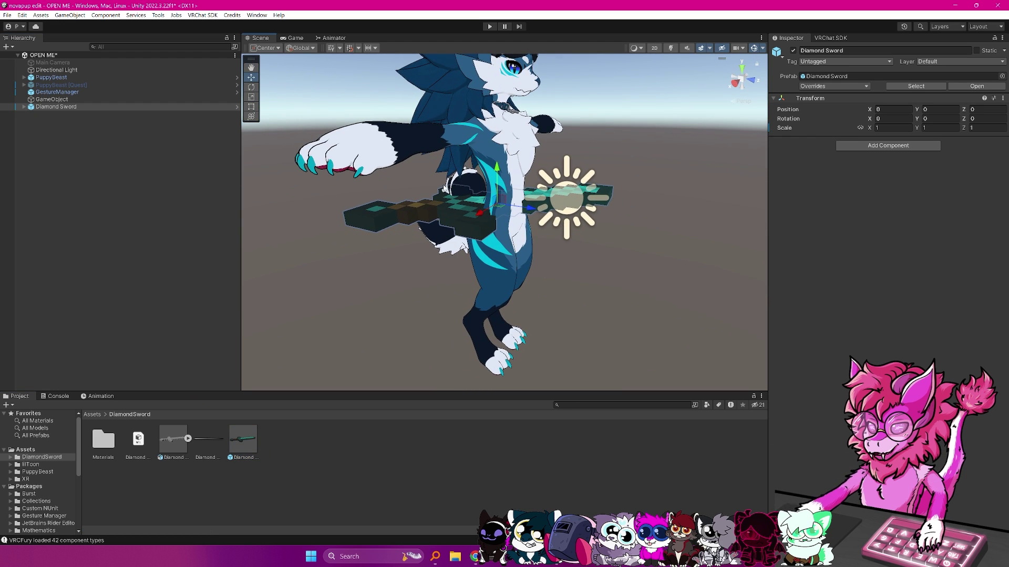
Step: Rotate the Diamond Sword about 44.4° around its vertical axis
alt+drag(421, 211, 494, 304)
key(e)
scroll(446, 248, down, 3)
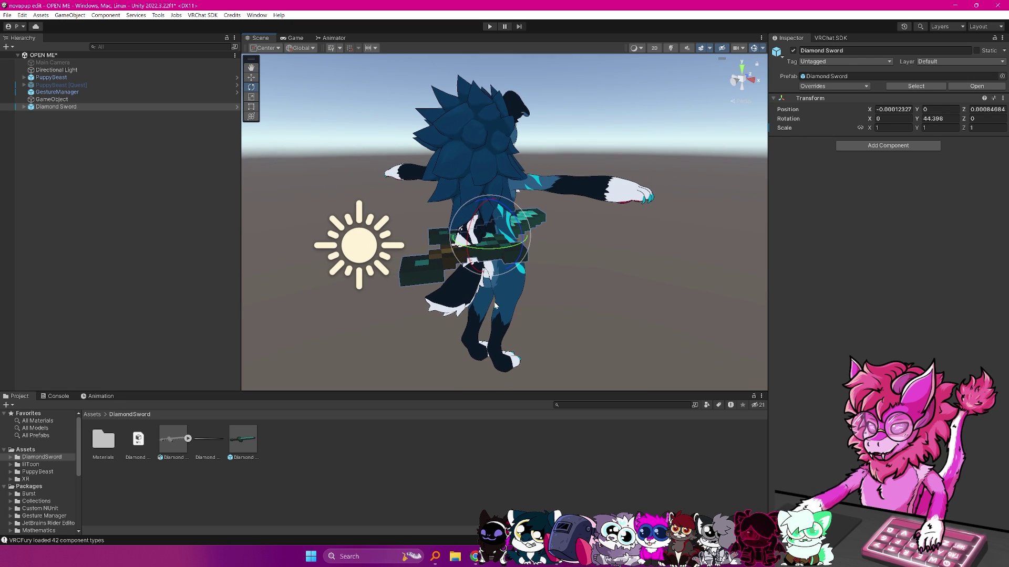
alt+drag(465, 266, 562, 261)
scroll(499, 267, up, 3)
key(ctrl+z)
scroll(576, 282, down, 4)
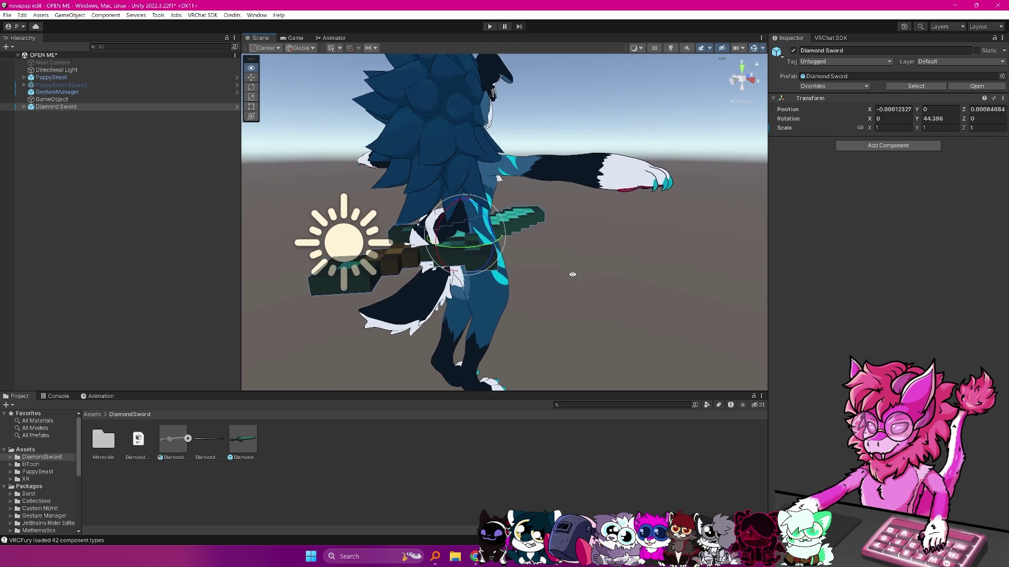
scroll(560, 272, up, 4)
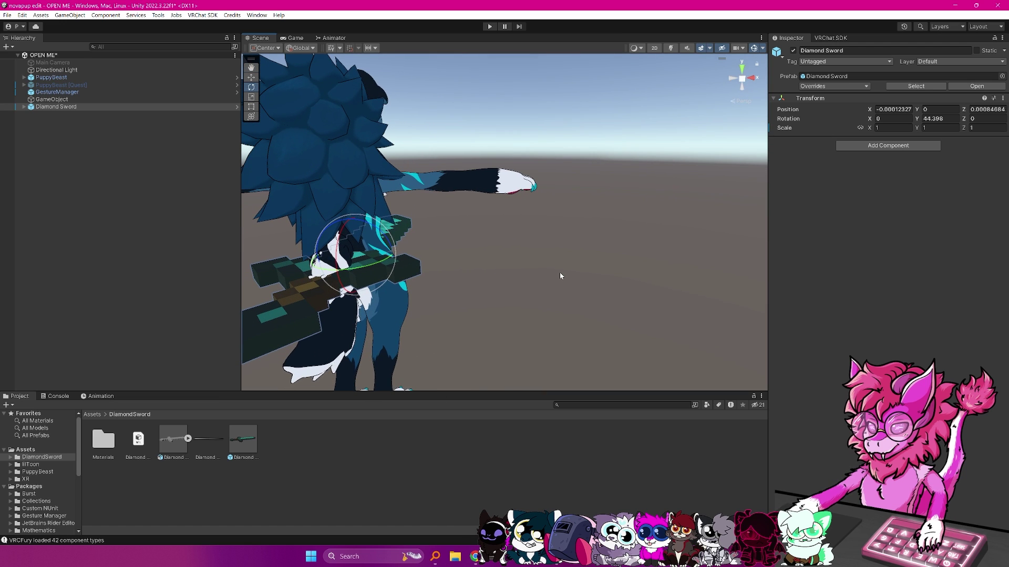
Step: Move the Diamond Sword to the avatar's right paw, to about X 0.82 and Z 0.42
key(w)
drag(359, 251, 525, 213)
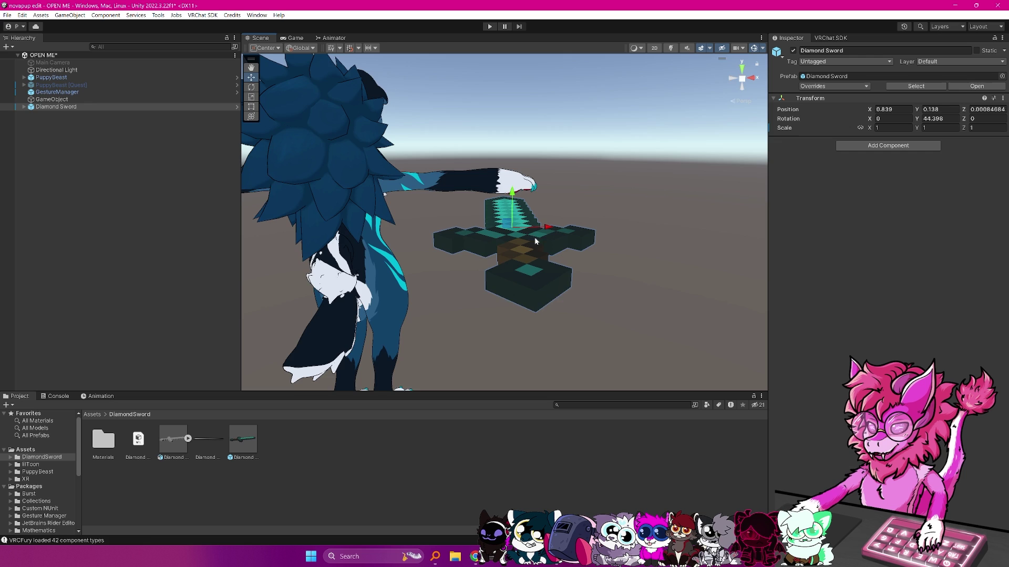
alt+drag(612, 283, 597, 241)
drag(482, 247, 479, 213)
right_drag(699, 233, 462, 217)
drag(463, 218, 693, 278)
right_drag(693, 279, 670, 275)
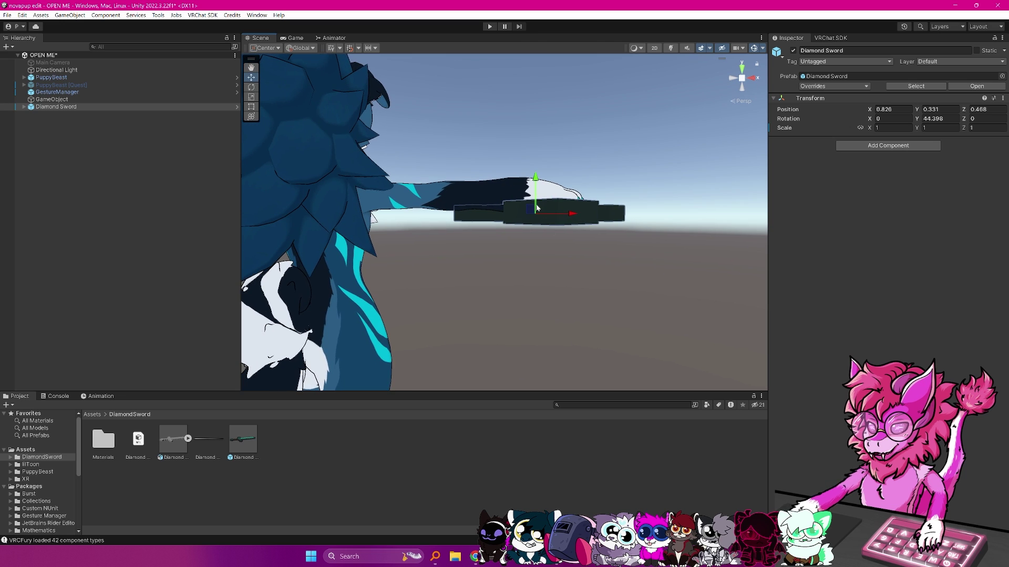
drag(531, 210, 536, 181)
alt+drag(455, 263, 348, 195)
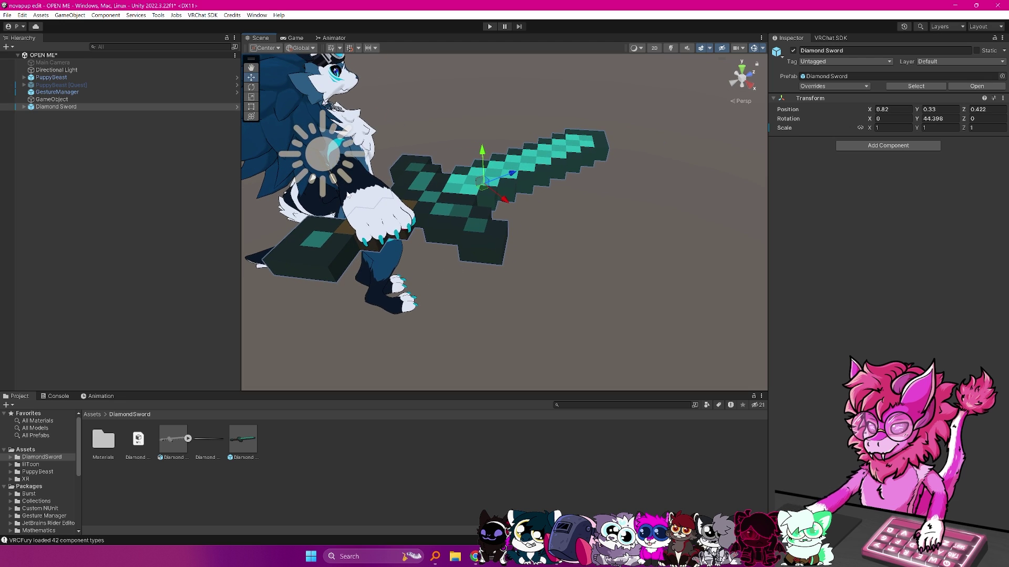
mouse_move(532, 256)
alt+mouse_down()
mouse_move(589, 255)
mouse_move(521, 252)
alt+mouse_up()
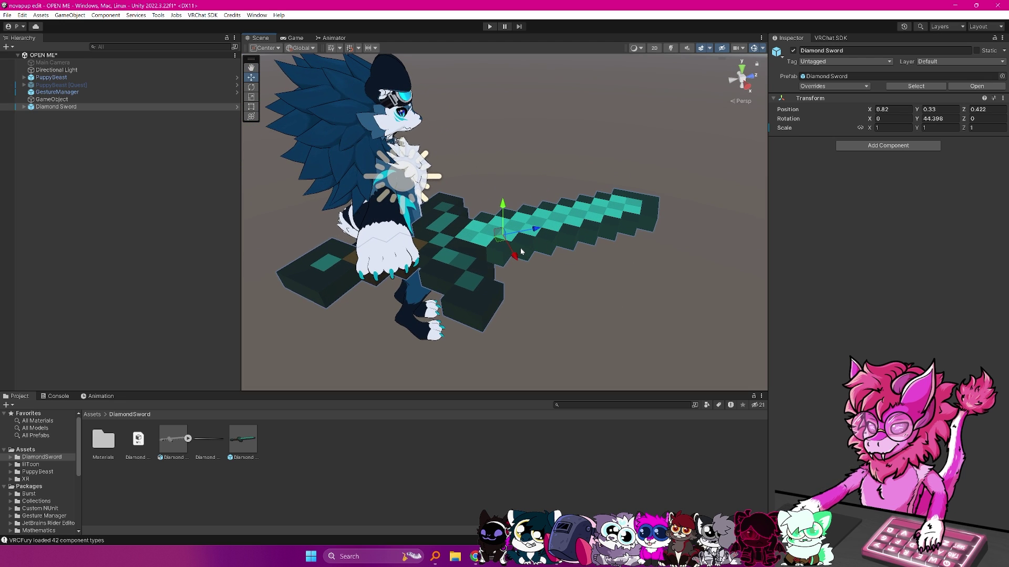
Step: Scale the Diamond Sword down uniformly to about 0.48
key(e)
key(r)
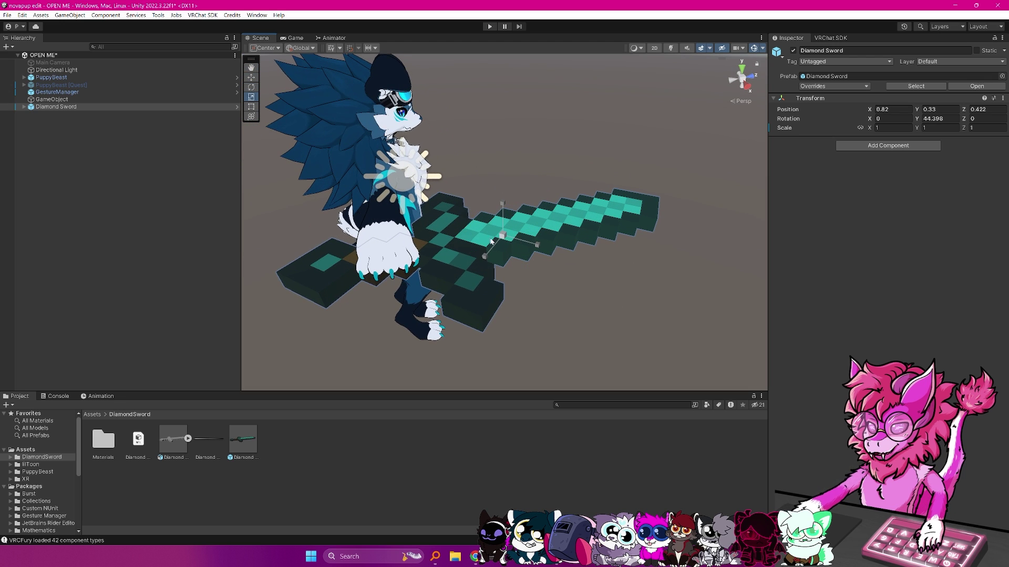
drag(506, 239, 469, 229)
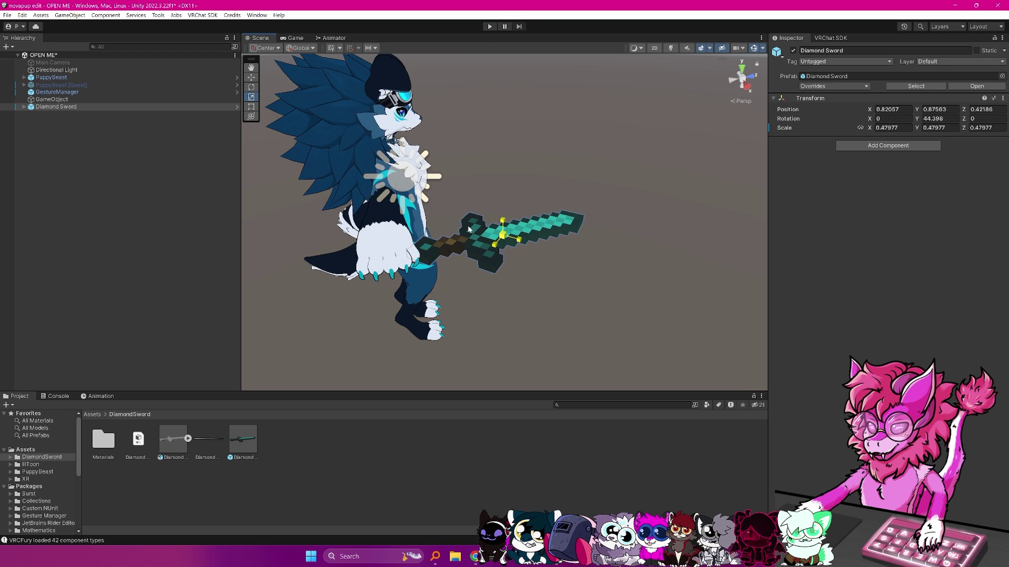
Step: Fit the sword's handle into the avatar's right paw at about X 0.867, Y 0.889, Z 0.205, then deselect it
key(w)
alt+drag(515, 258, 557, 183)
alt+drag(557, 183, 407, 157)
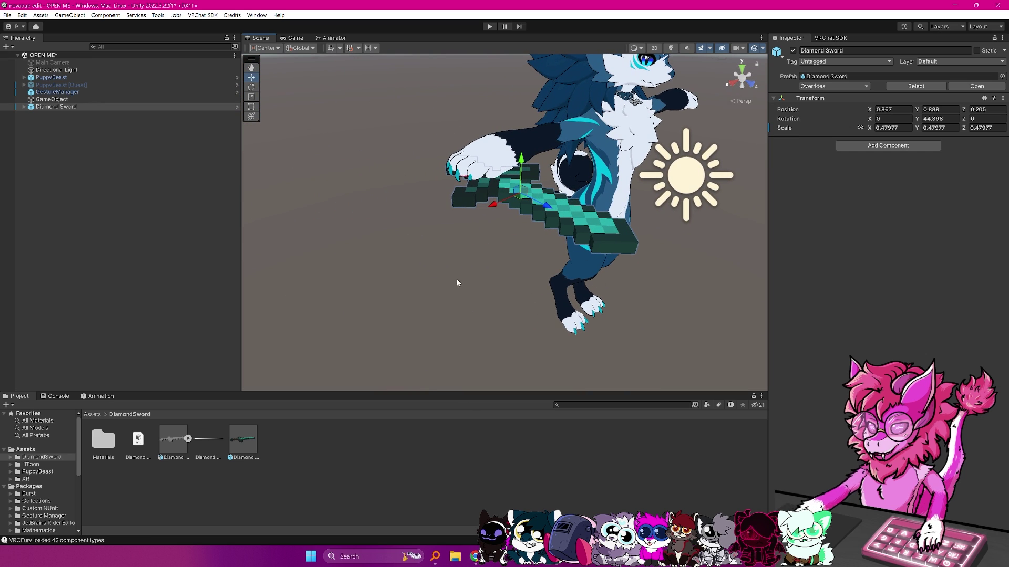
right_drag(477, 322, 478, 322)
key(s)
key(d)
click(115, 172)
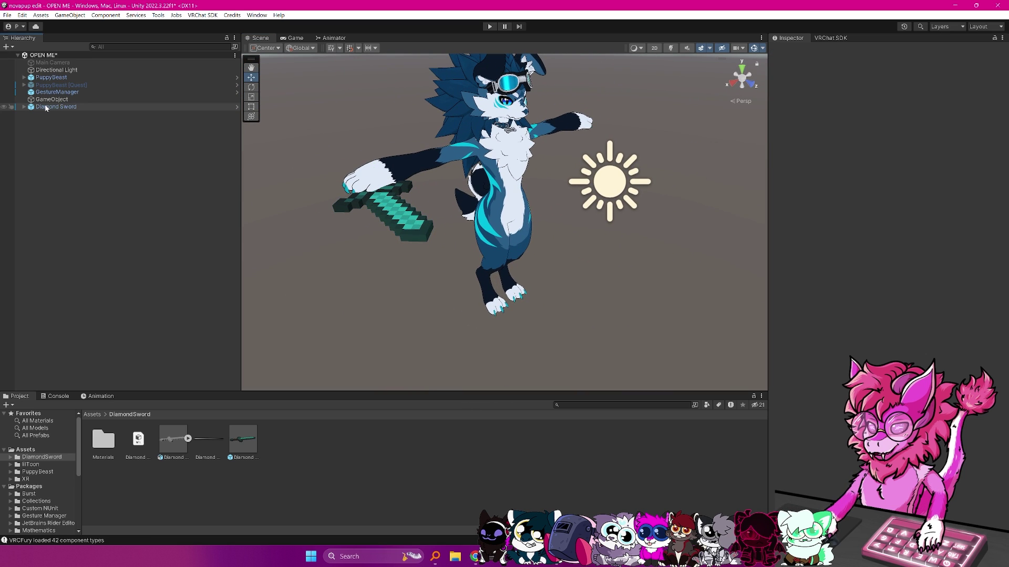
Step: Parent the Diamond Sword directly under the PuppyBeast avatar in the hierarchy
click(47, 79)
click(24, 78)
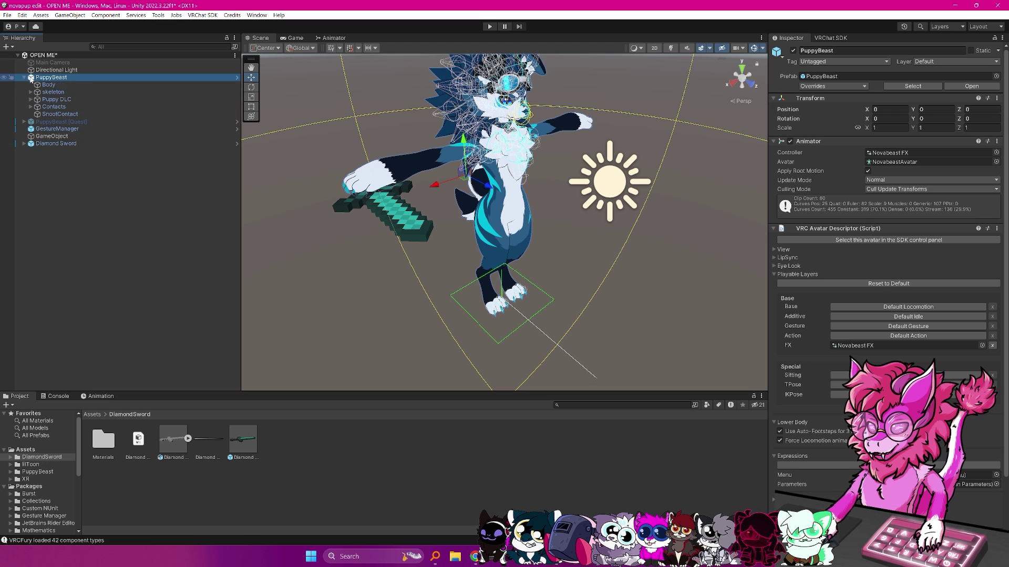
click(60, 146)
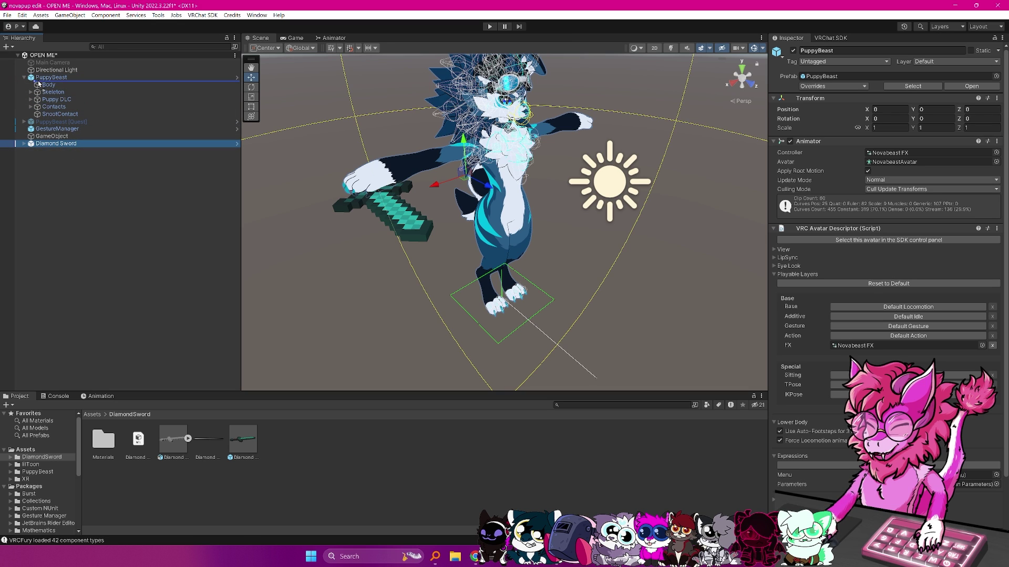
drag(40, 81, 40, 79)
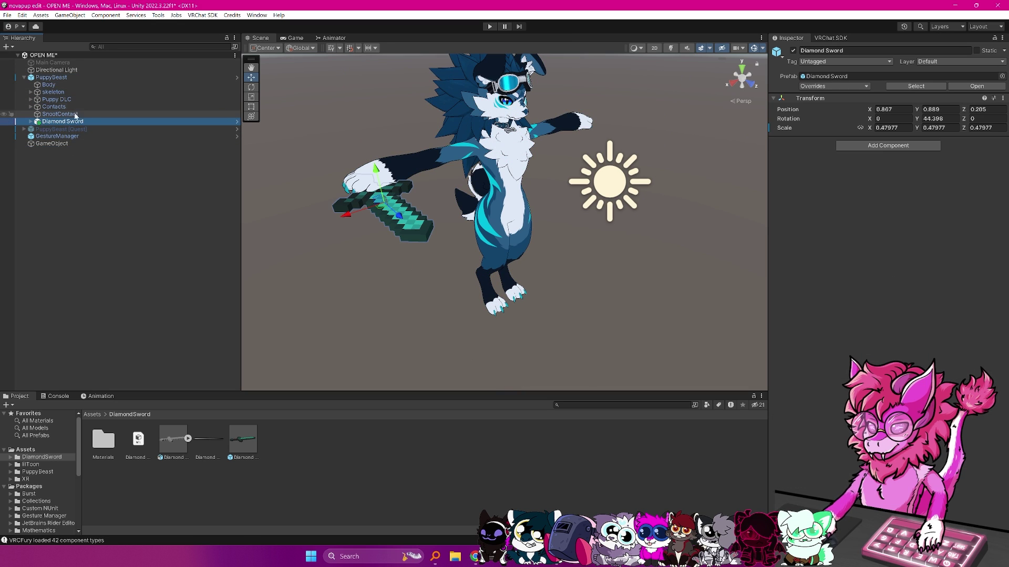
Step: Add a VRCFury Toggle component to the Diamond Sword
click(869, 147)
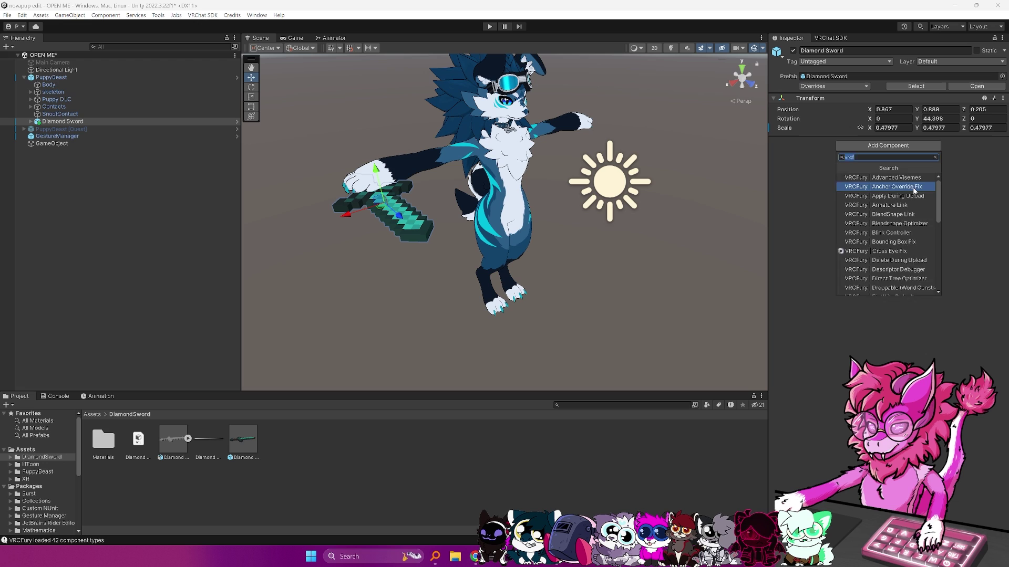
text(vrcf)
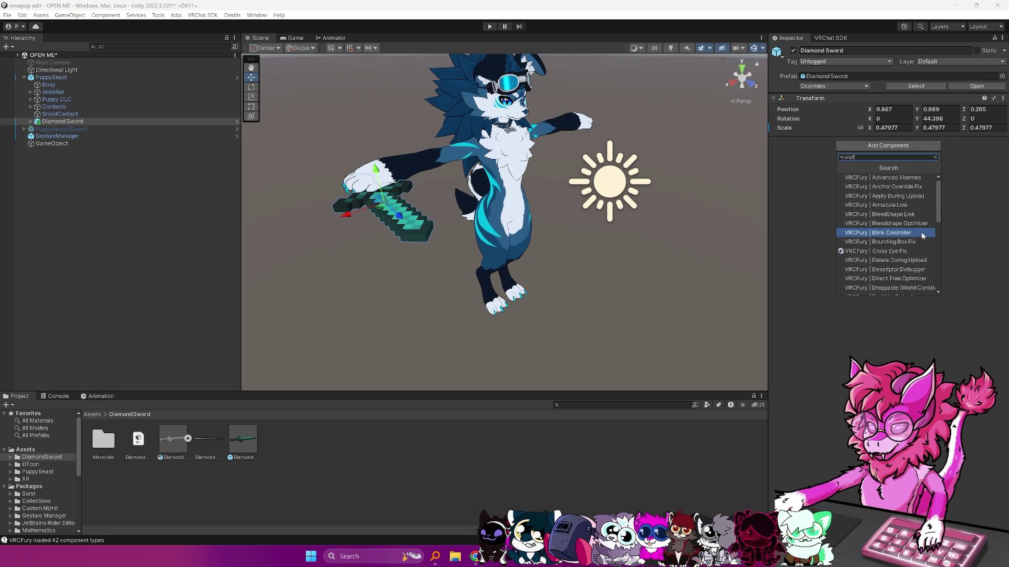
scroll(885, 210, down, 6)
scroll(884, 212, down, 3)
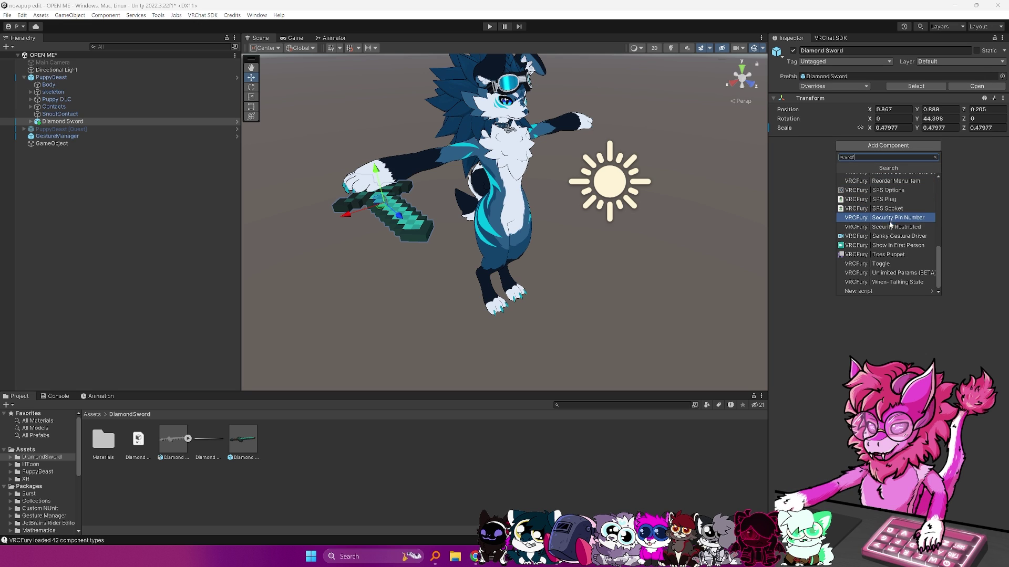
click(882, 264)
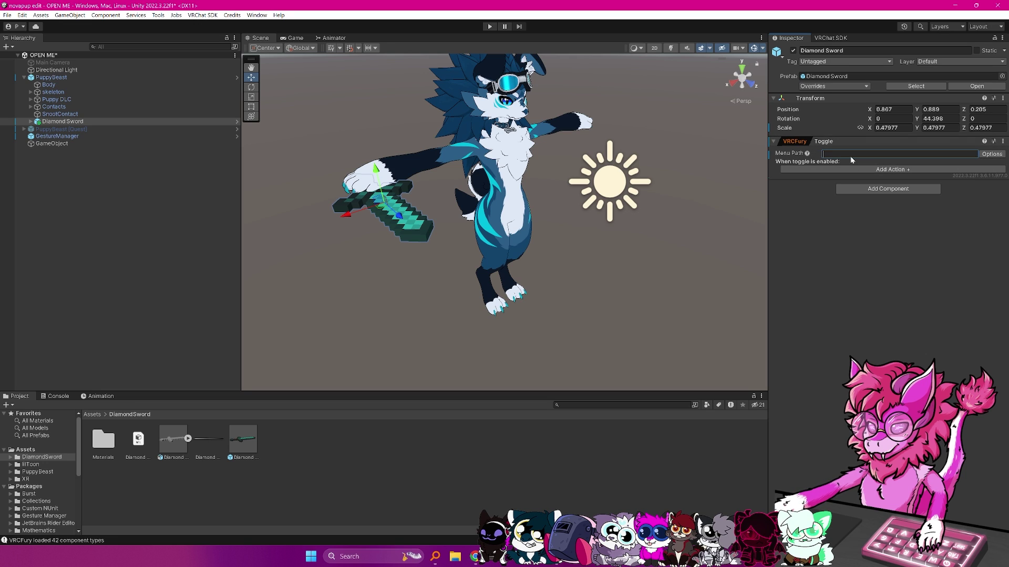
Step: Set the toggle's menu path to Diamond Sword and enable Saved Between Worlds
text(Diamond Sw)
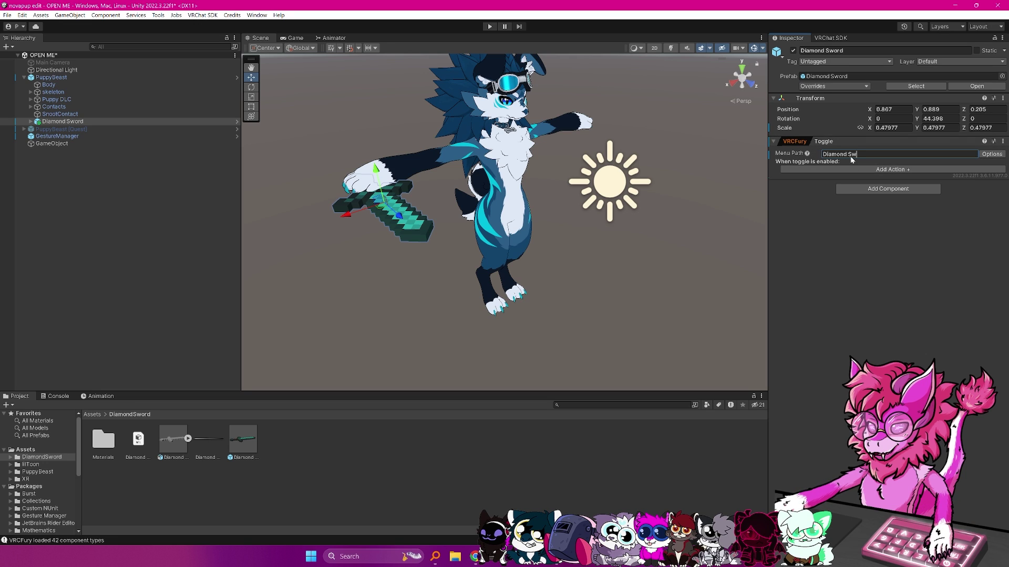
text(ord)
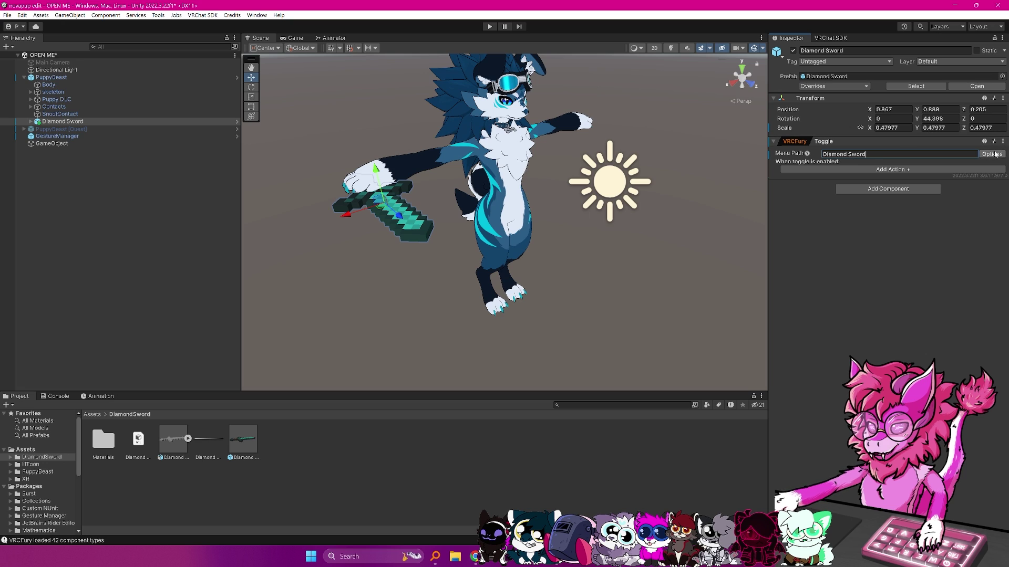
click(993, 154)
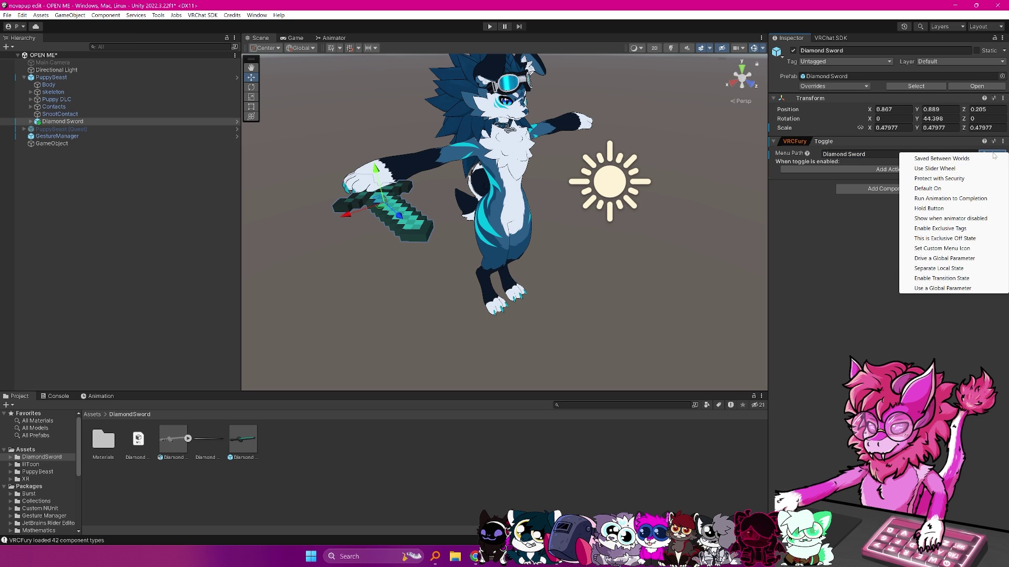
click(949, 159)
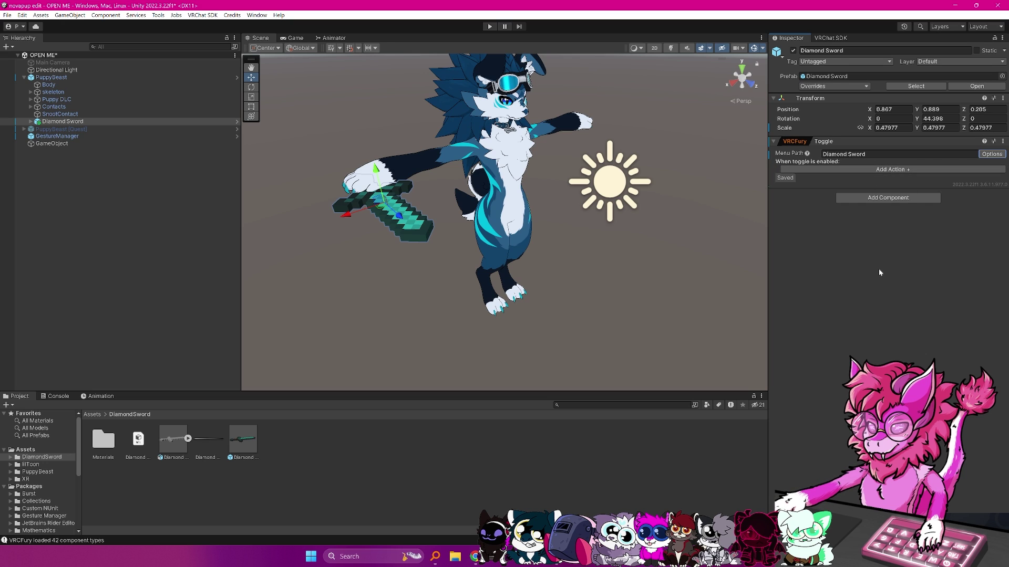
Step: Add an Object Toggle action that turns on the sword's child object "default"
click(880, 171)
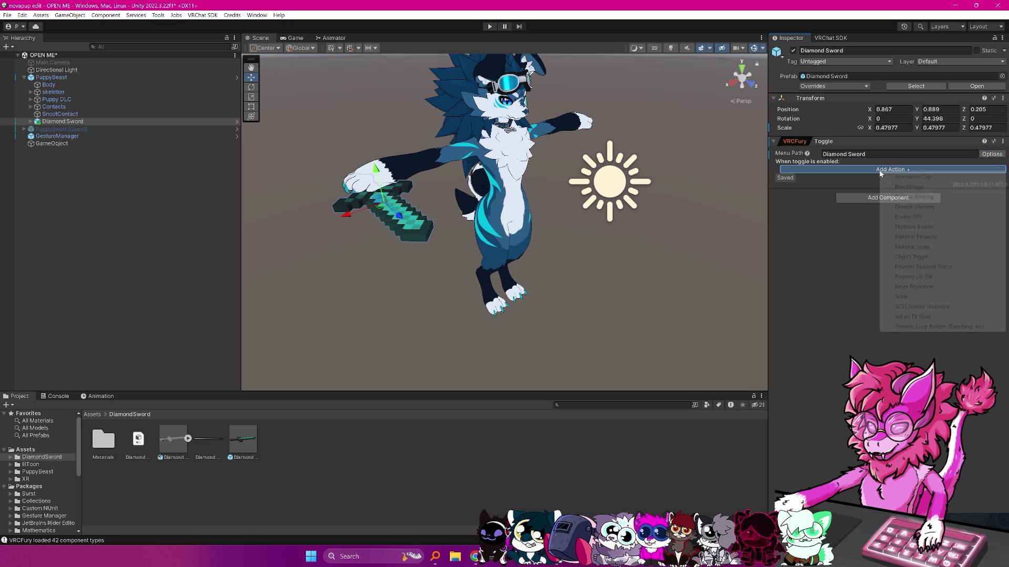
click(911, 257)
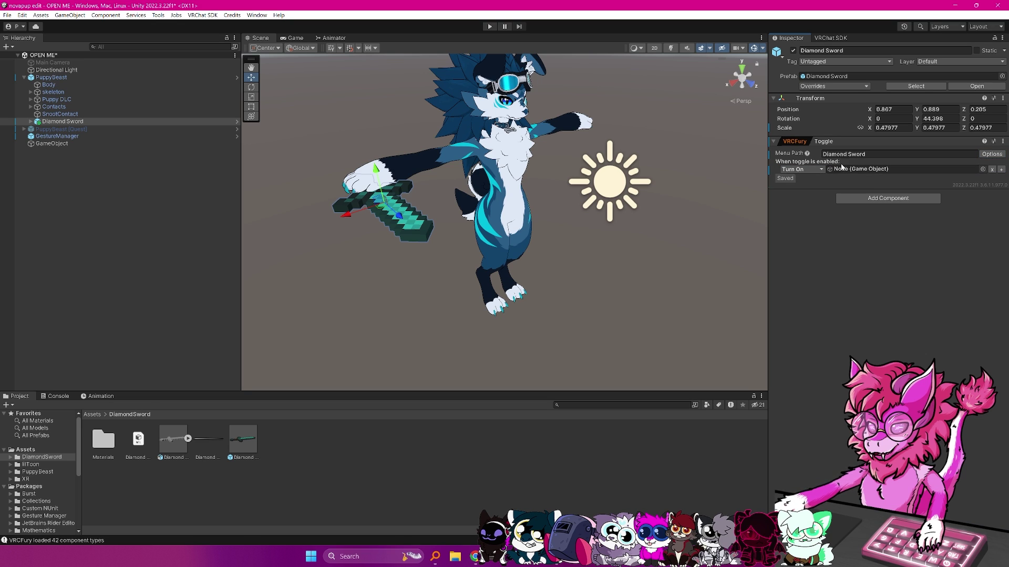
click(36, 124)
click(32, 122)
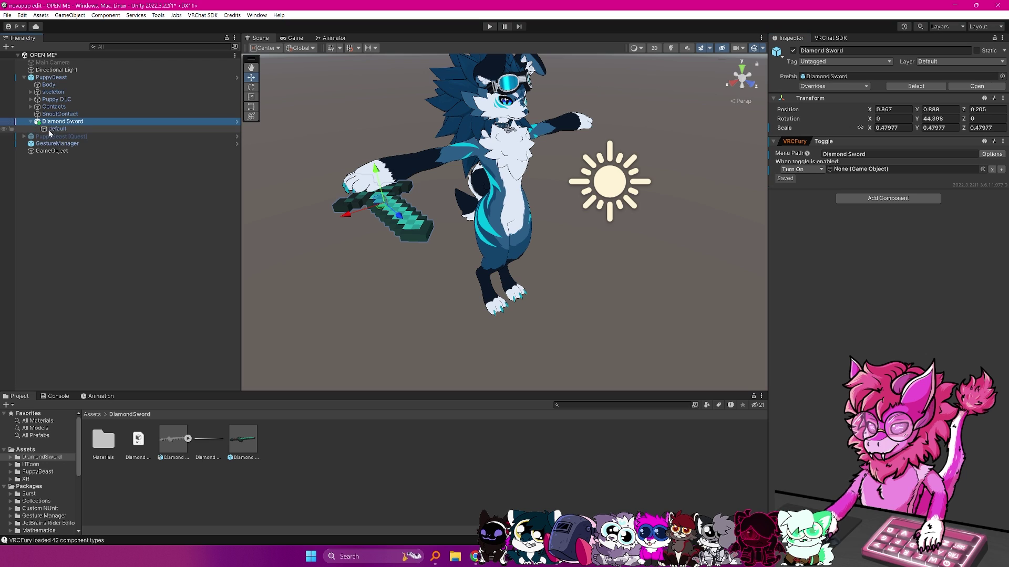
click(50, 129)
click(52, 121)
drag(55, 129, 854, 170)
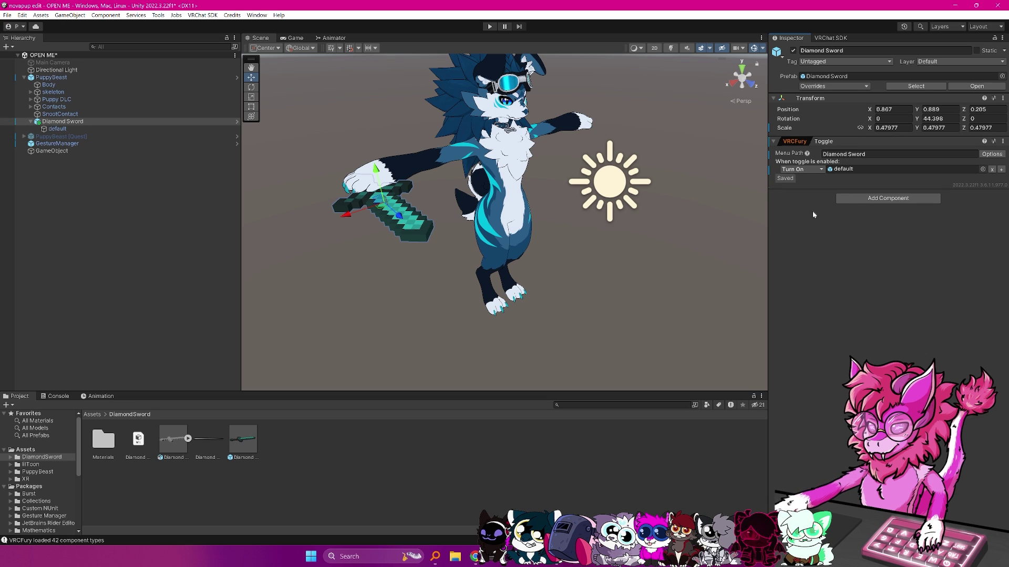
Step: Switch the toggle's object action to Turn Off and back to Turn On
click(794, 170)
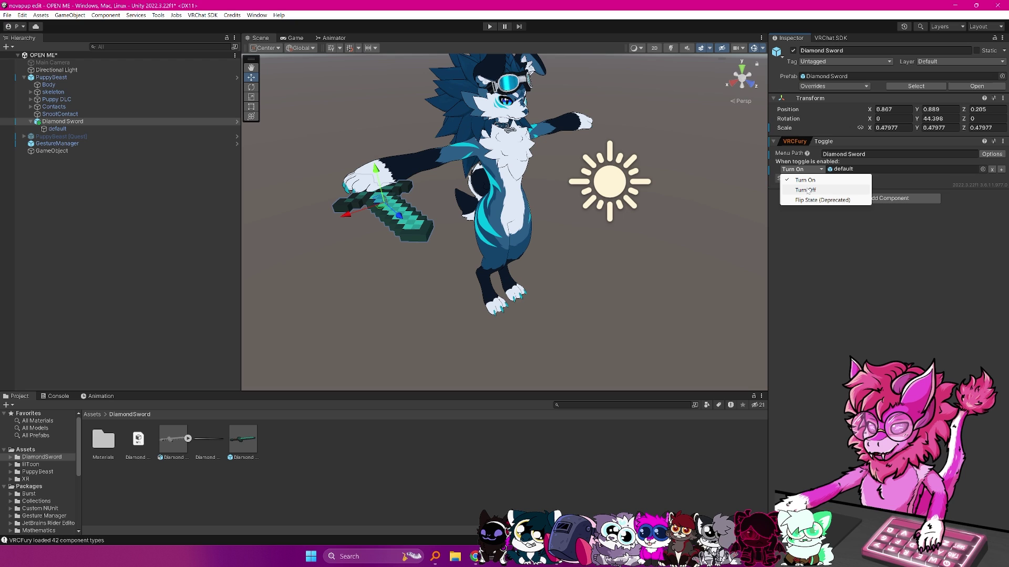
click(808, 192)
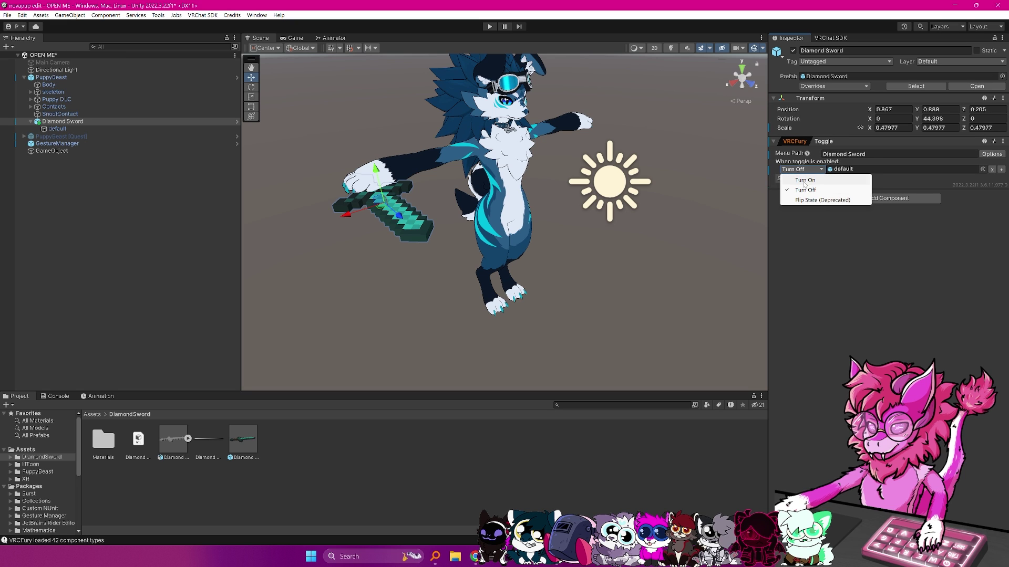
click(803, 181)
click(821, 171)
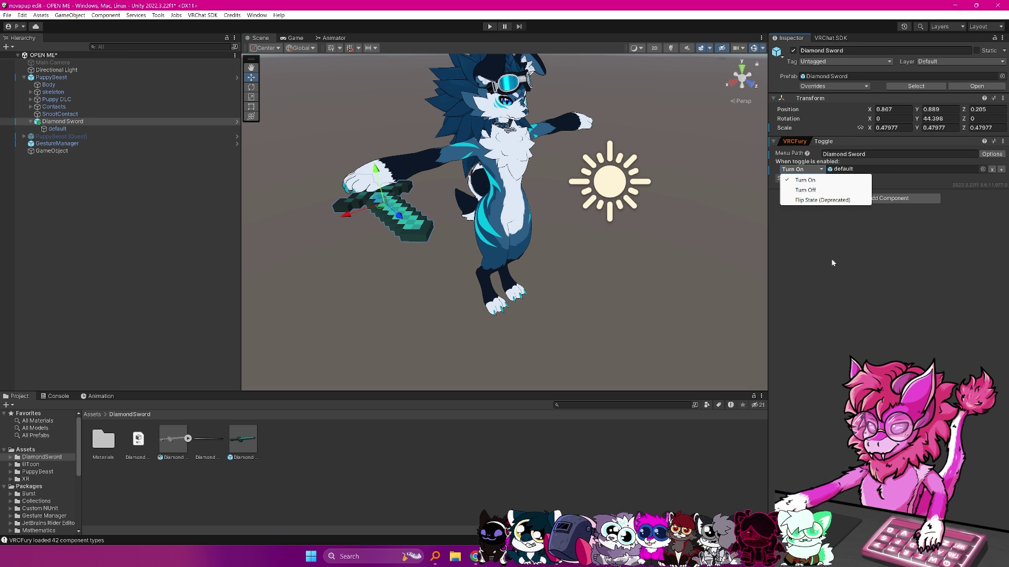
click(831, 261)
Step: Expand the avatar's skeleton from the hips through the chest and right arm, and select the Hand.R bone
right_drag(620, 200, 582, 136)
key(w)
key(e)
middle_drag(372, 238, 462, 239)
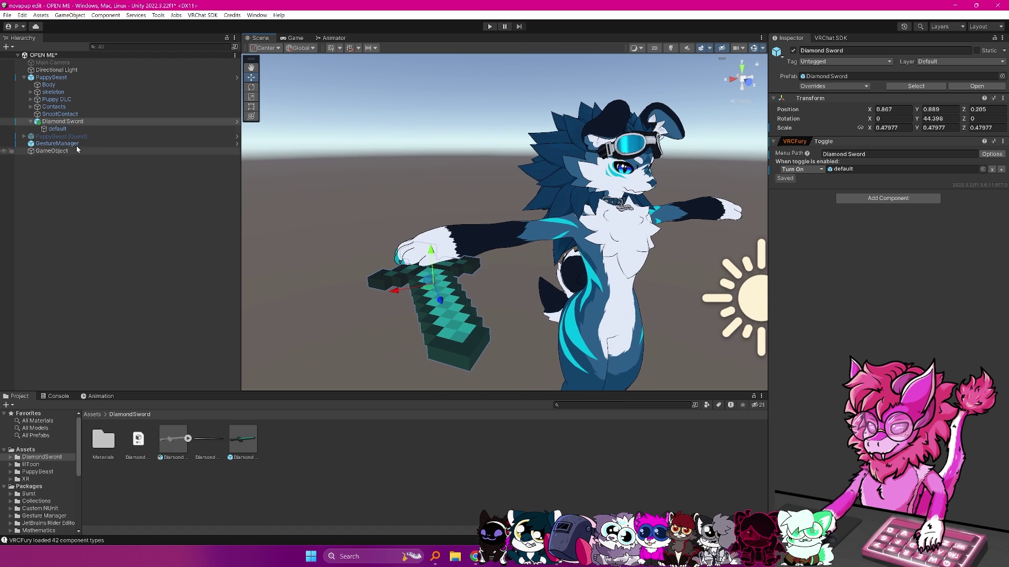
click(31, 92)
click(36, 100)
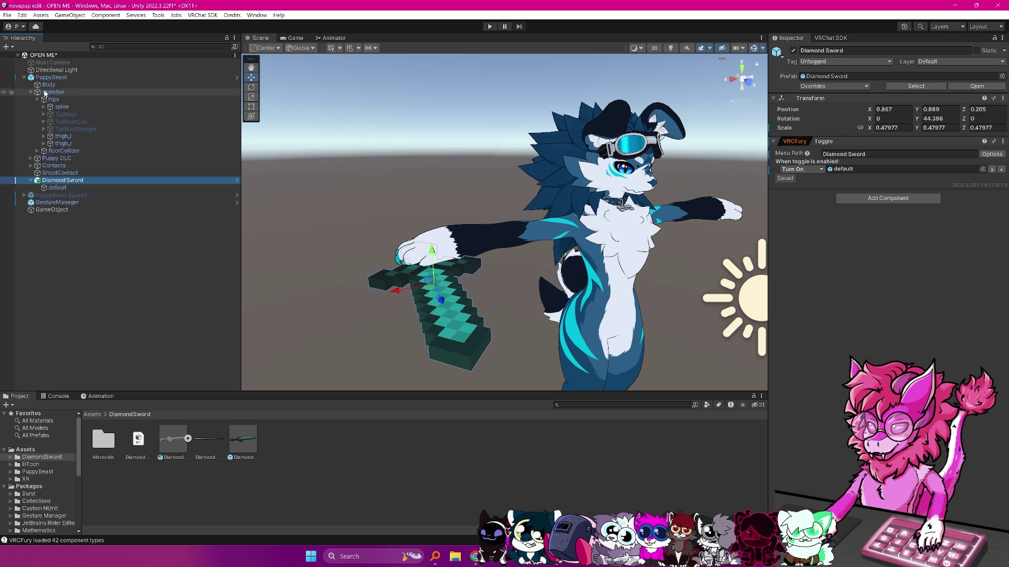
click(44, 107)
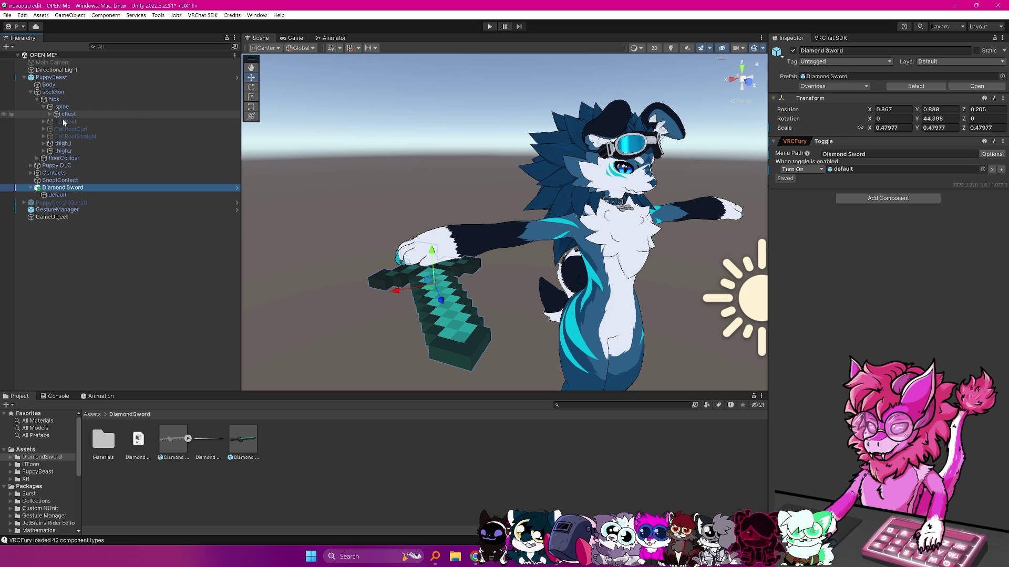
click(50, 114)
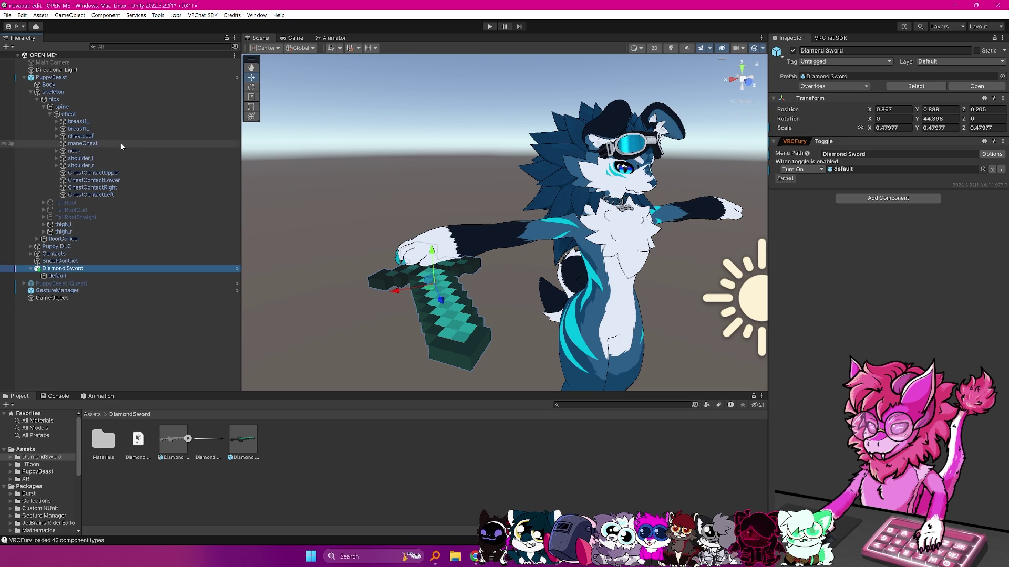
click(56, 166)
click(60, 174)
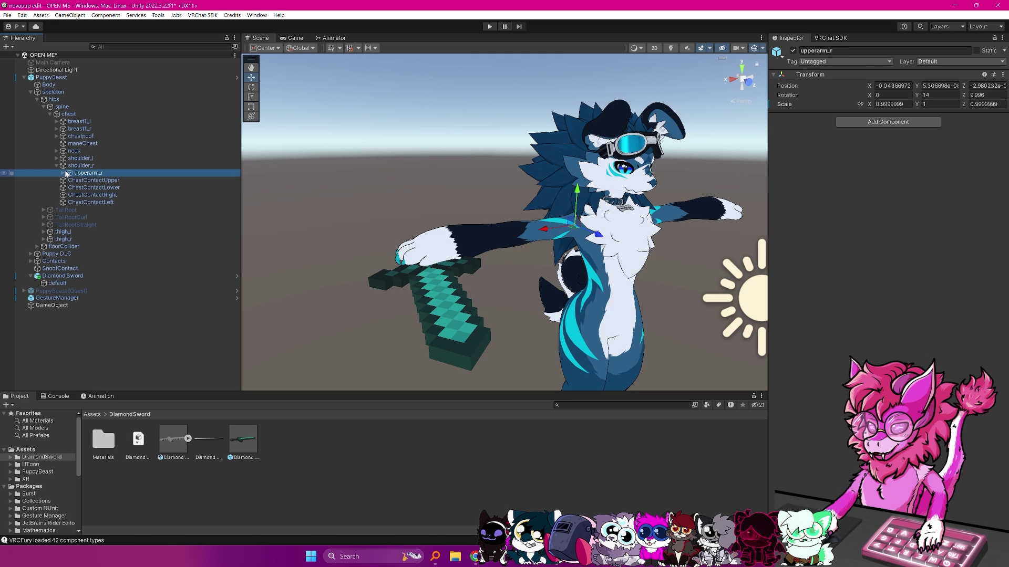
click(62, 173)
click(69, 180)
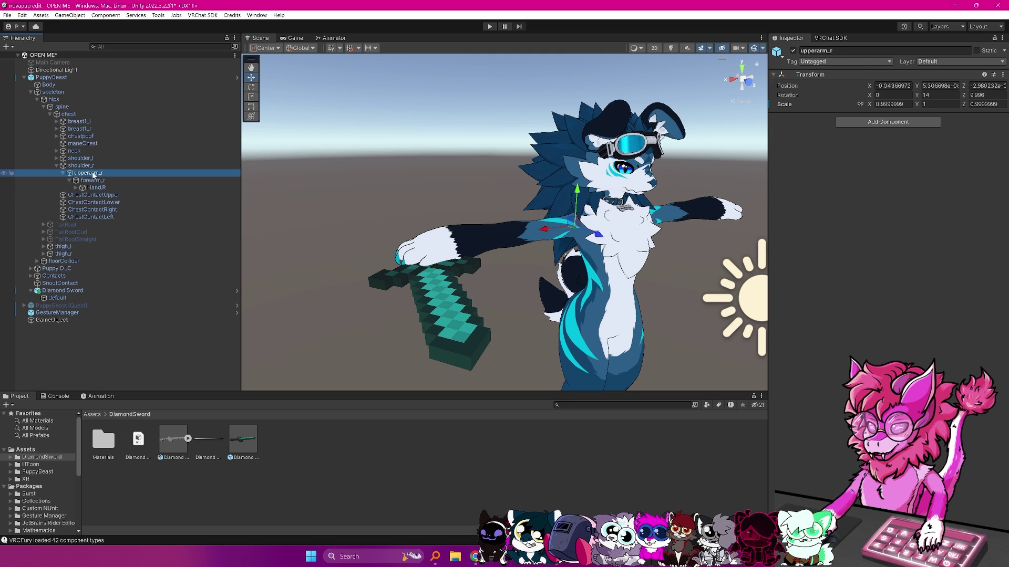
click(101, 188)
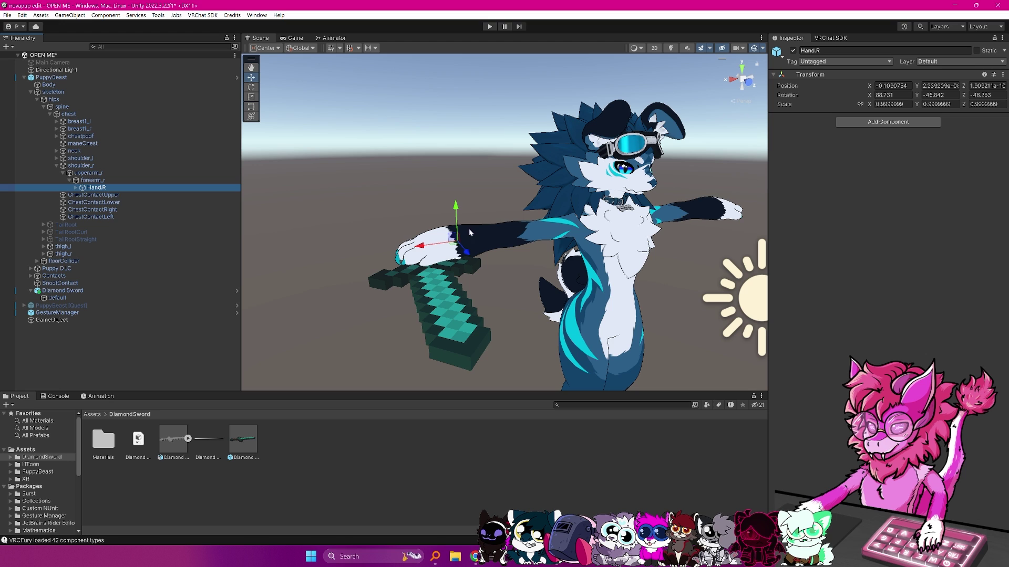
Step: Try moving the Hand.R bone in the scene and undo the move
drag(455, 240, 473, 171)
key(ctrl+z)
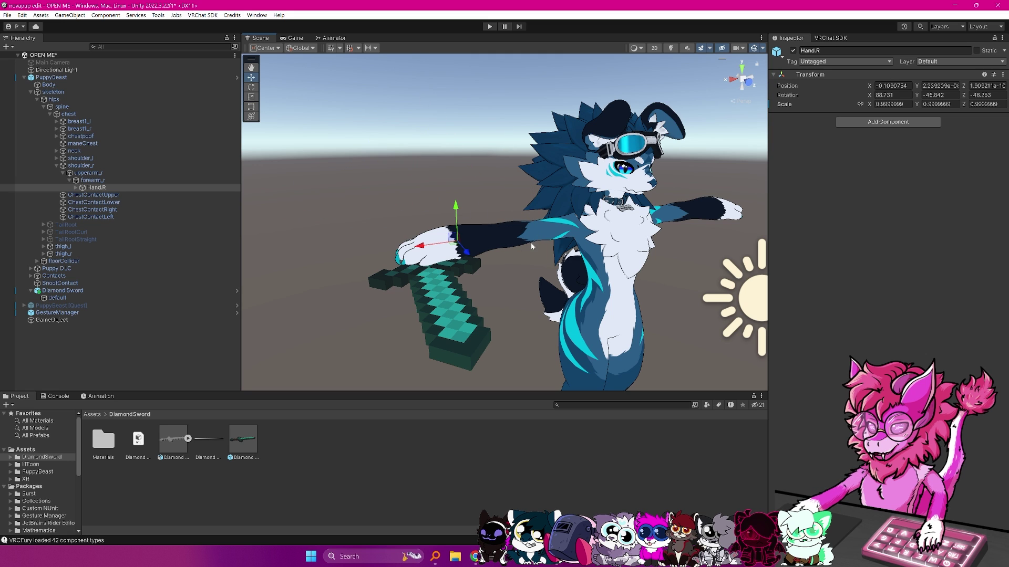
alt+drag(530, 289, 530, 270)
Step: Try to parent the Diamond Sword under the Hand.R bone
click(92, 188)
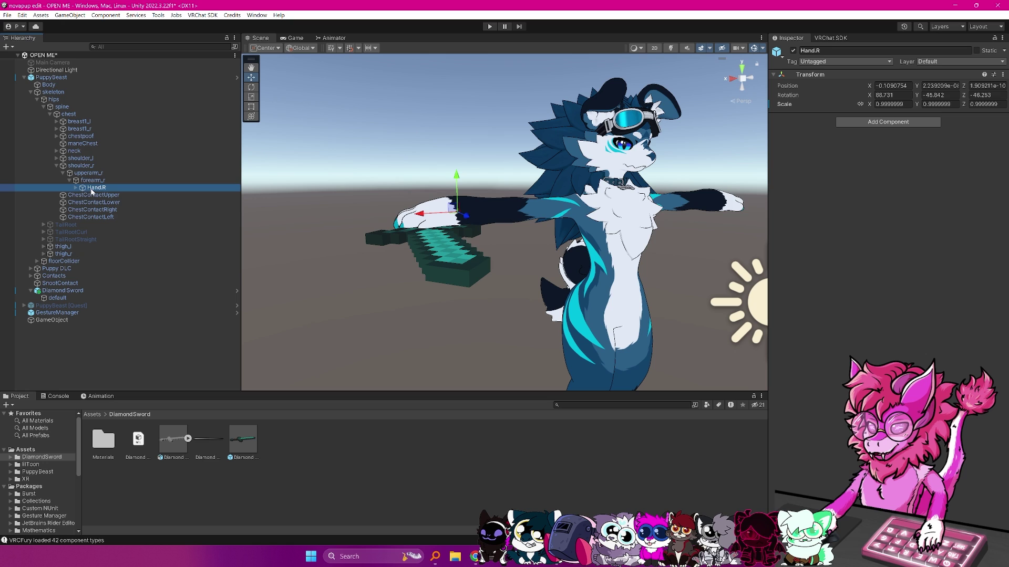
click(60, 291)
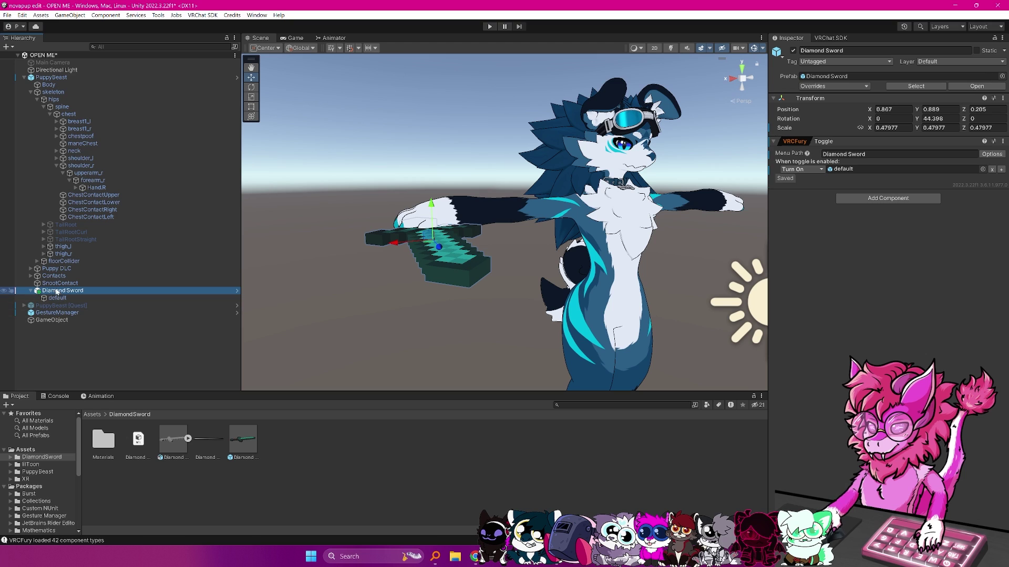
click(75, 188)
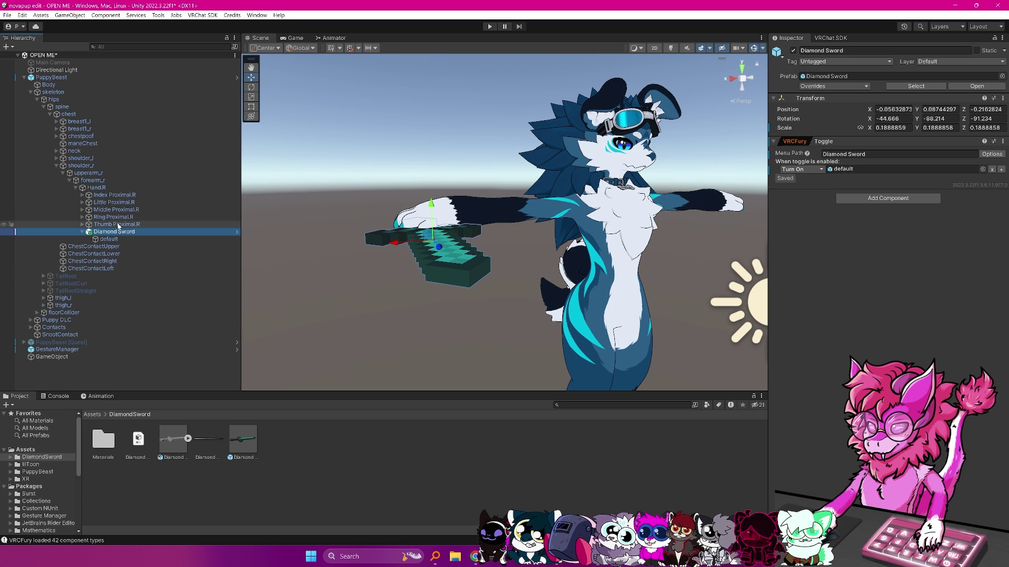
Step: Add a VRCFury Armature Link component to the Diamond Sword, linking from Diamond Sword to the avatar's Right Hand
click(878, 202)
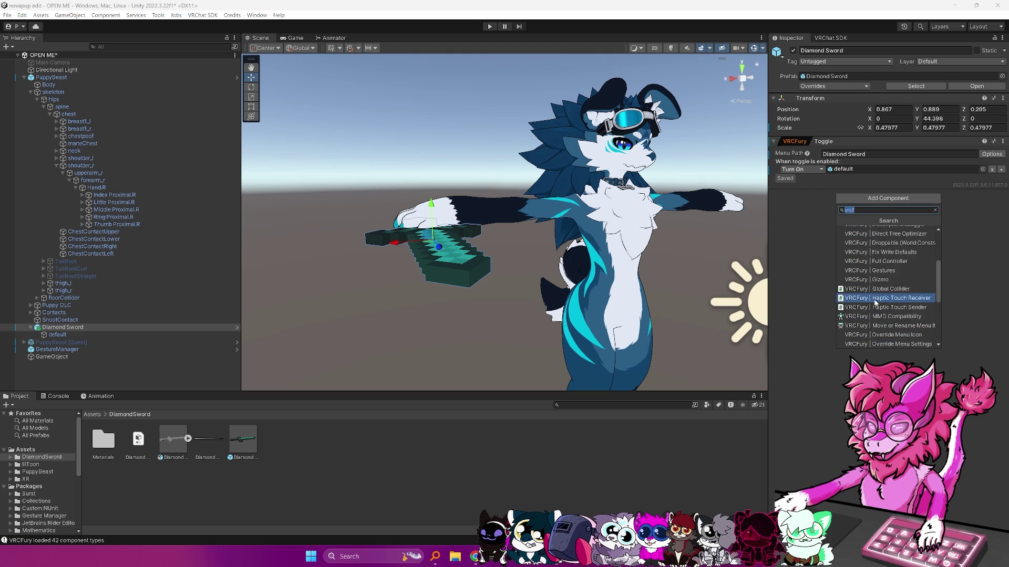
scroll(882, 263, up, 10)
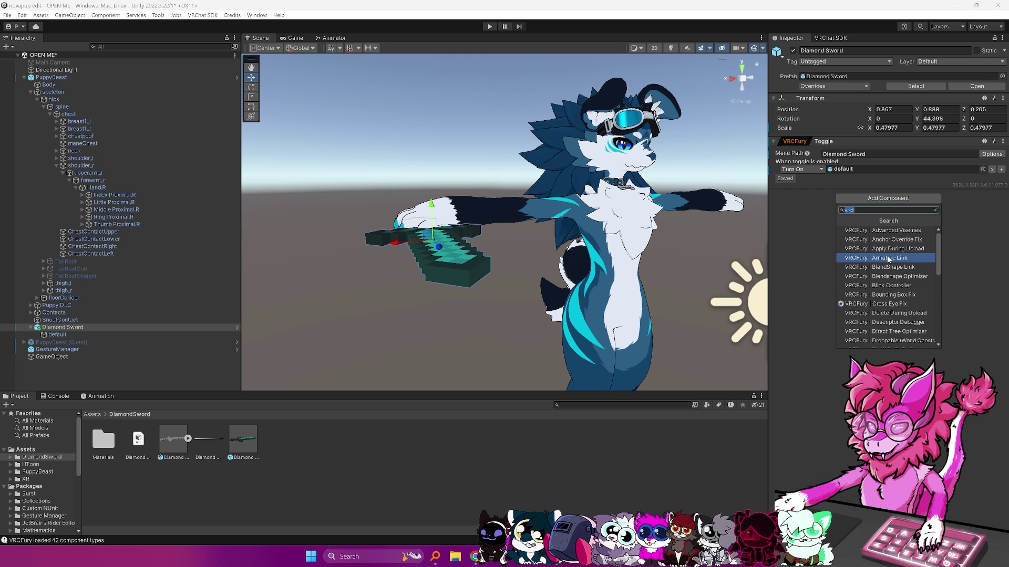
click(888, 258)
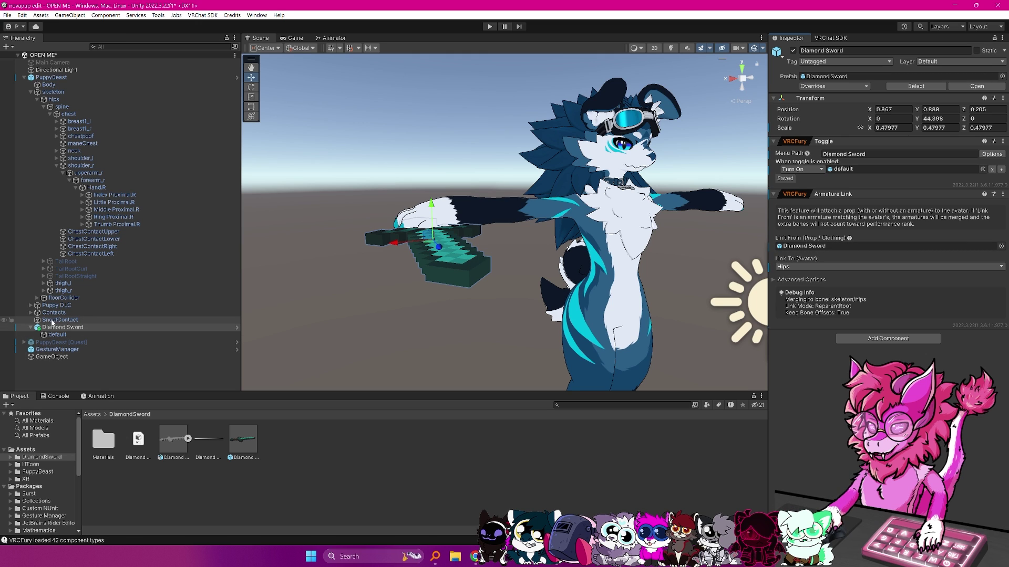
drag(769, 274, 801, 246)
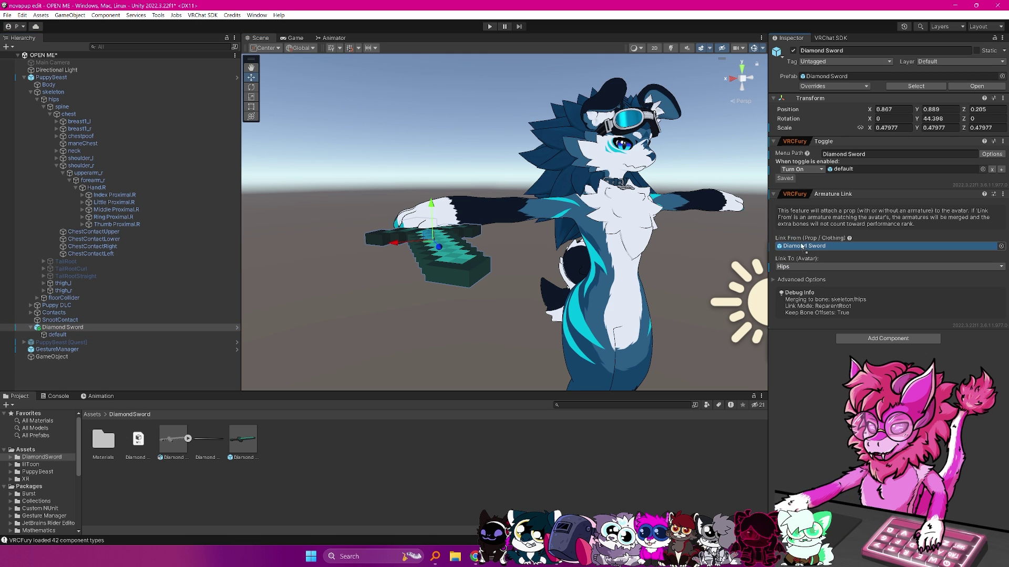
click(788, 268)
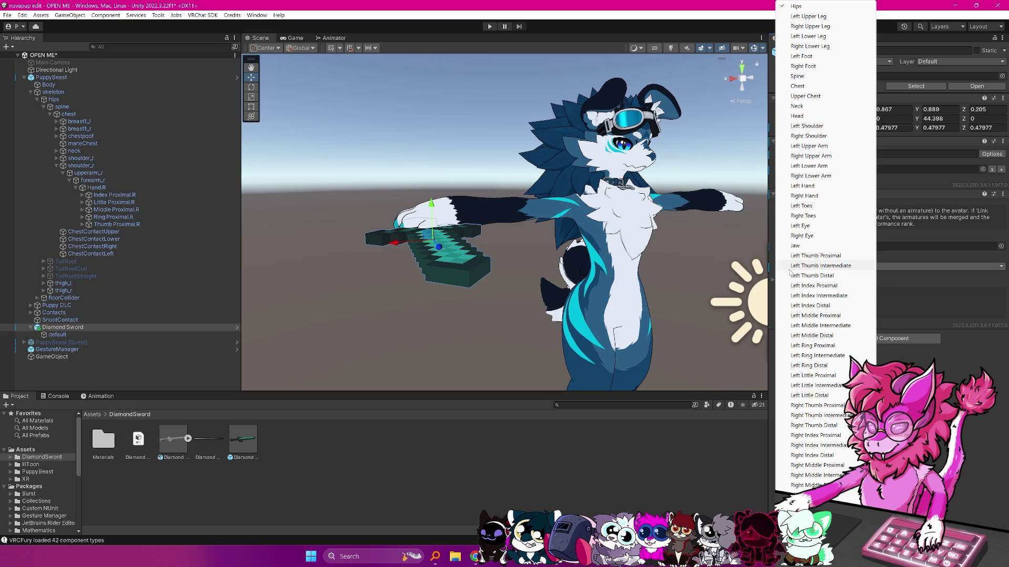
click(811, 198)
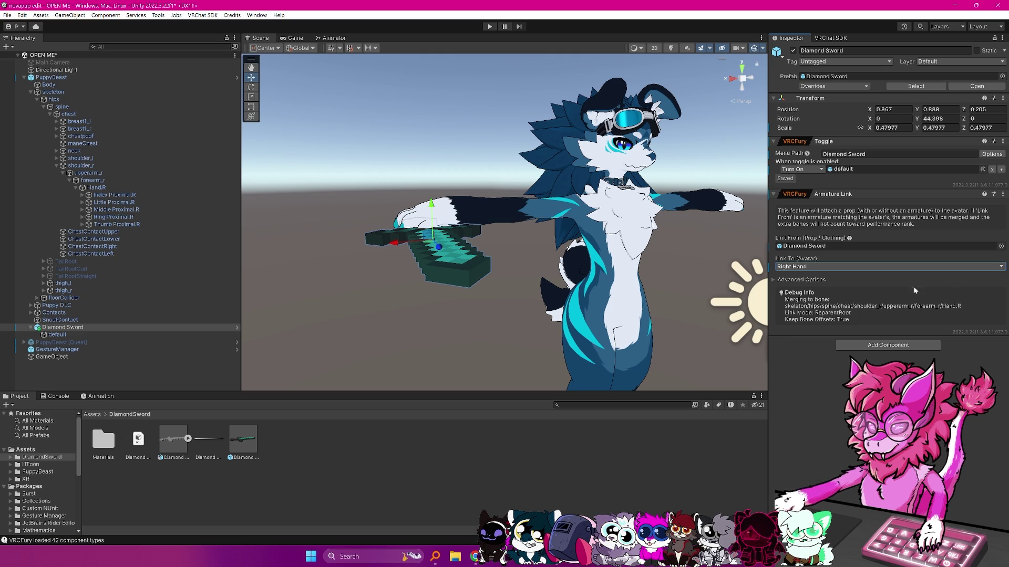
Step: Set the Diamond Sword's Armature Link advanced options: Keep bone offsets to Yes and Link Mode to Reparent Root
click(773, 280)
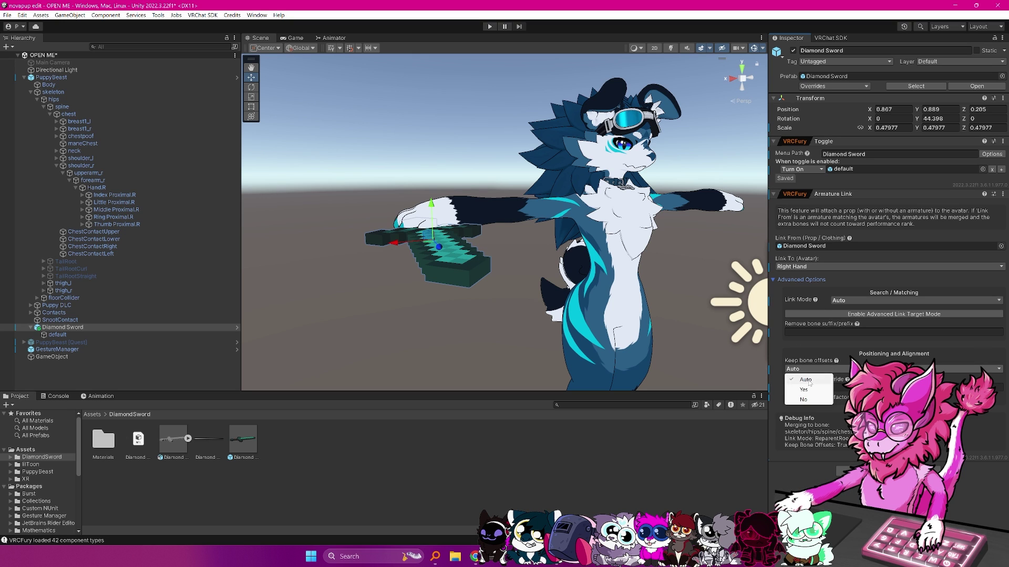
click(805, 391)
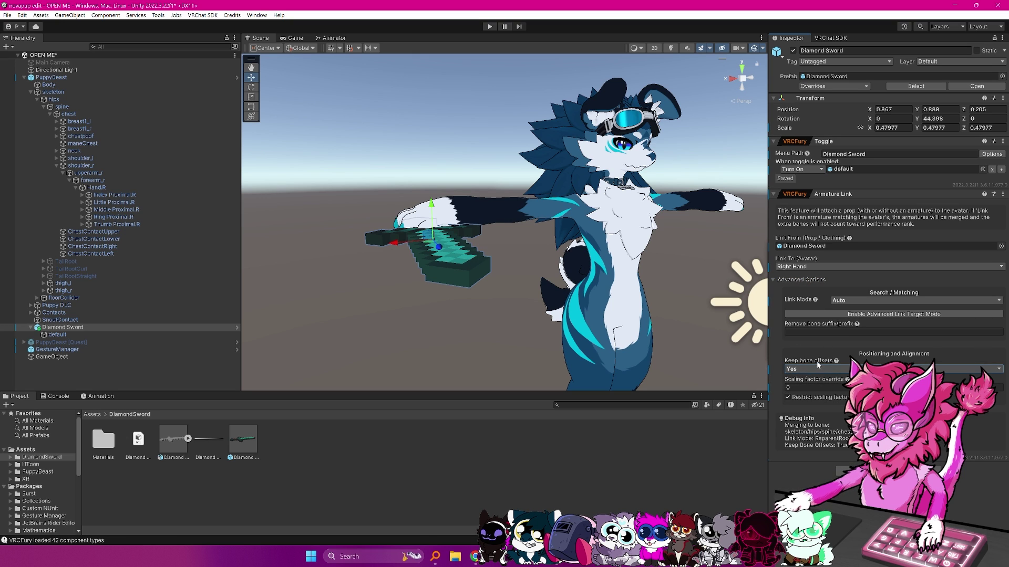
alt+drag(454, 294, 647, 307)
scroll(618, 213, up, 3)
alt+drag(599, 257, 655, 242)
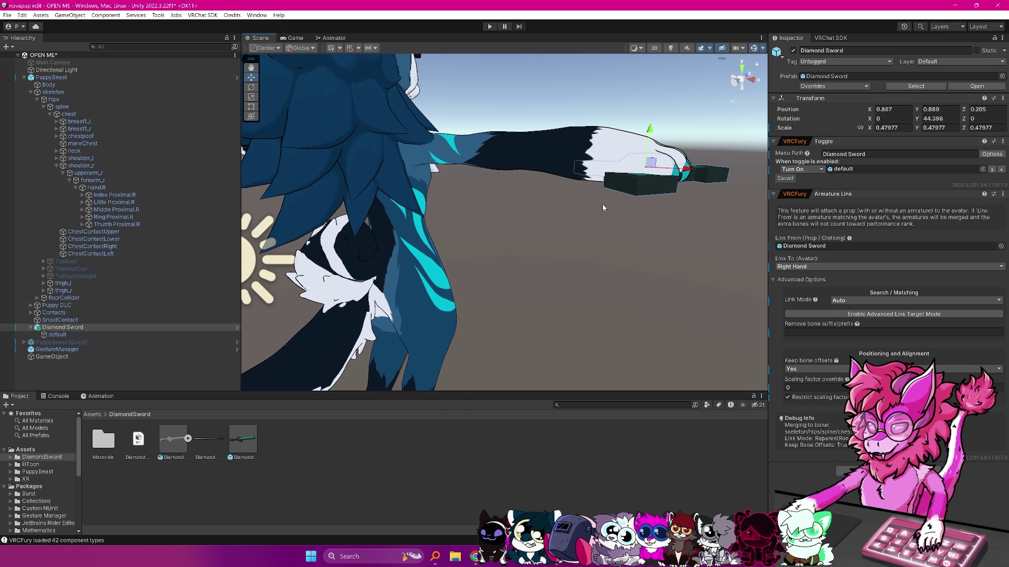
alt+drag(687, 179, 347, 228)
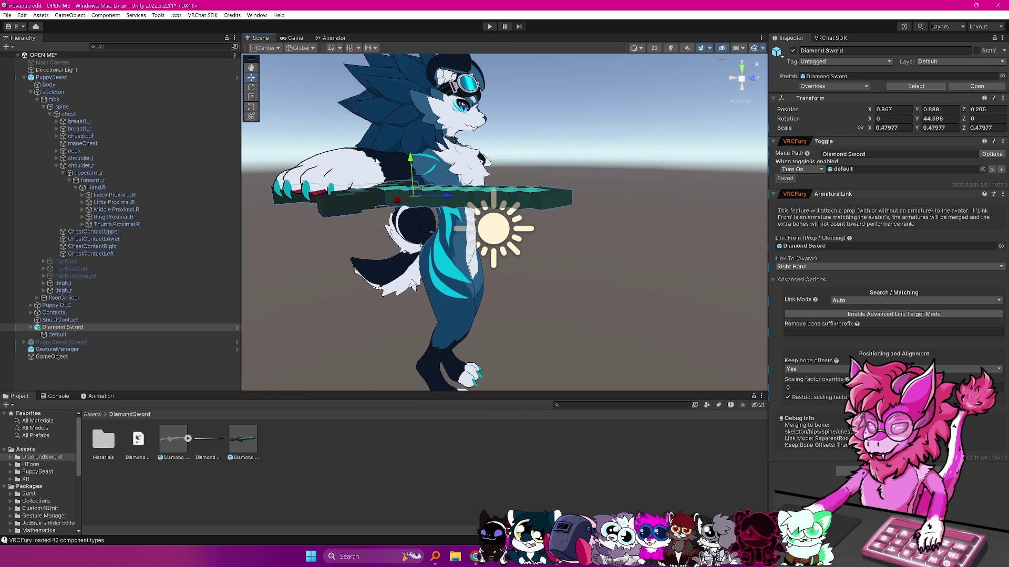
alt+drag(539, 193, 387, 183)
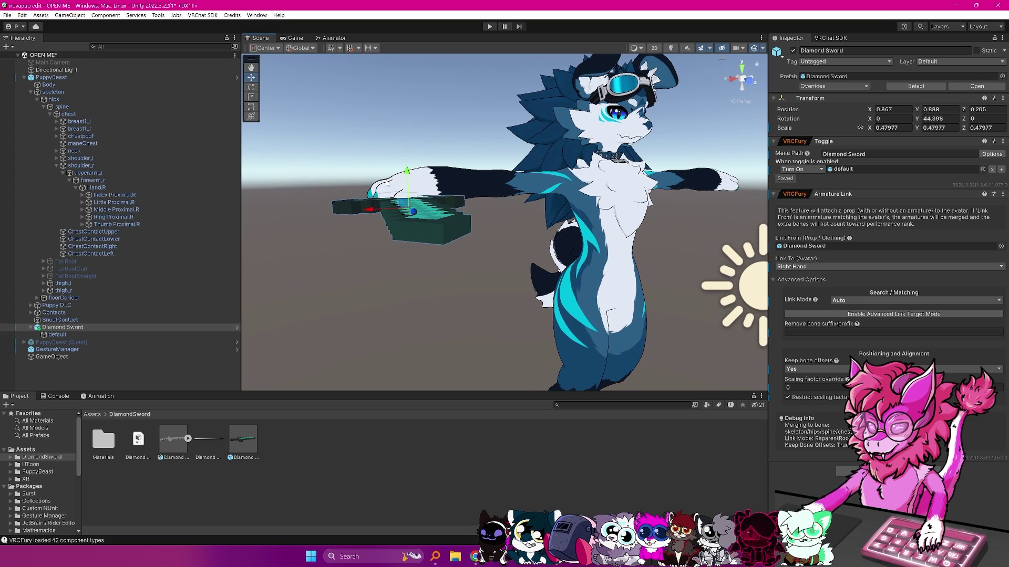
right_drag(423, 227, 419, 222)
key(s)
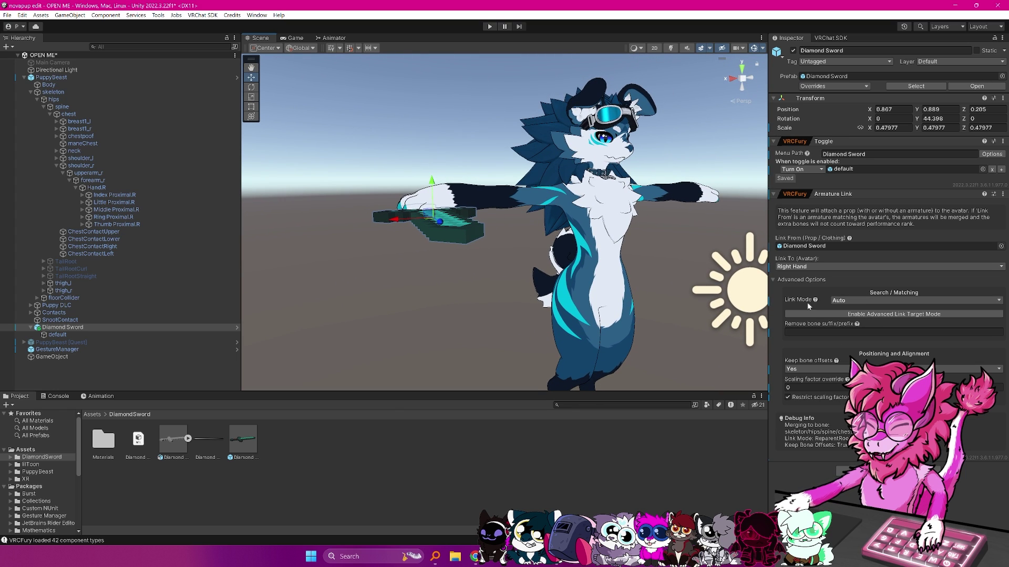
click(857, 301)
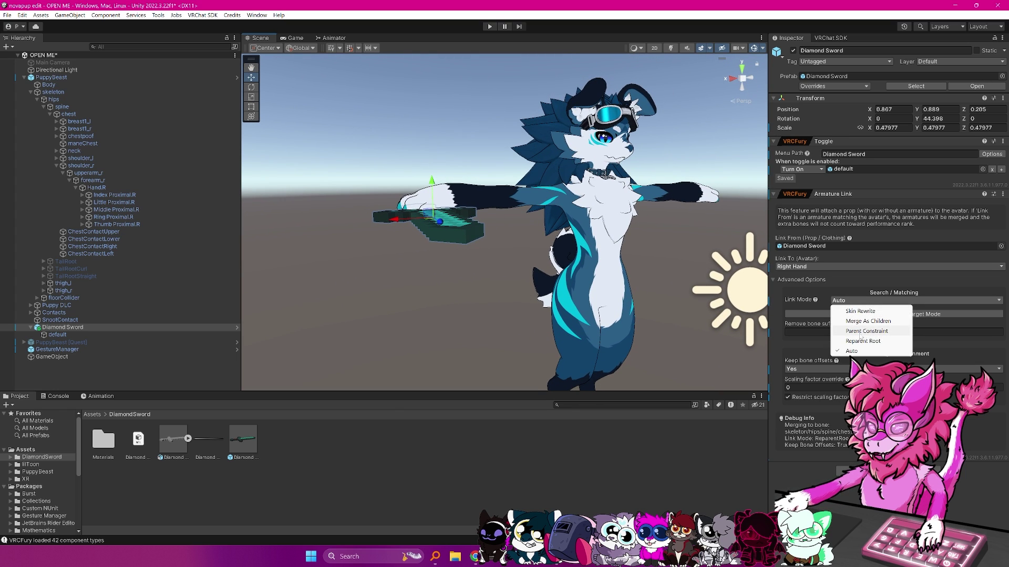
click(861, 342)
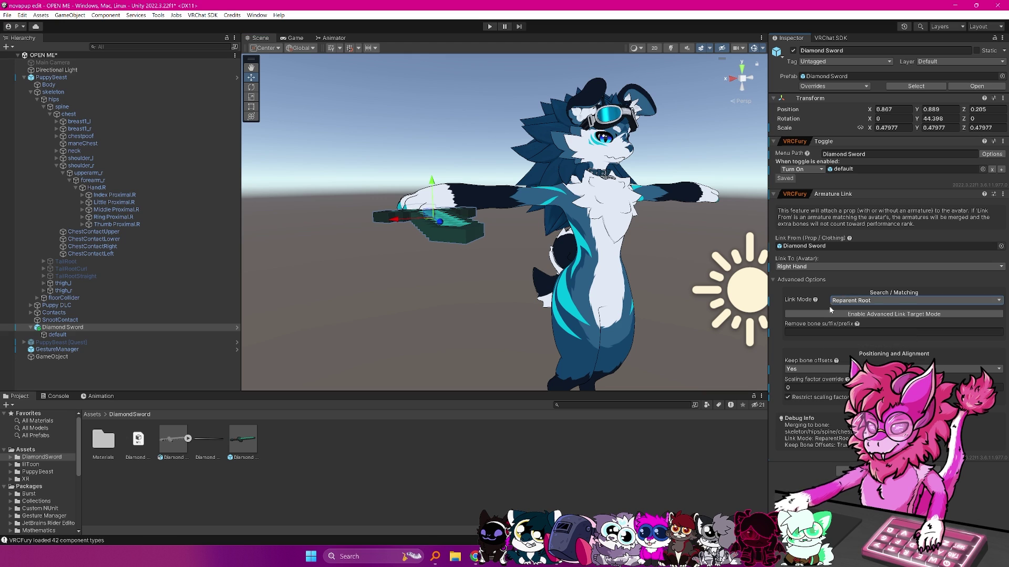
Step: Collapse the Diamond Sword and skeleton in the object hierarchy, and reselect the Diamond Sword
middle_drag(570, 220, 390, 220)
scroll(389, 220, down, 8)
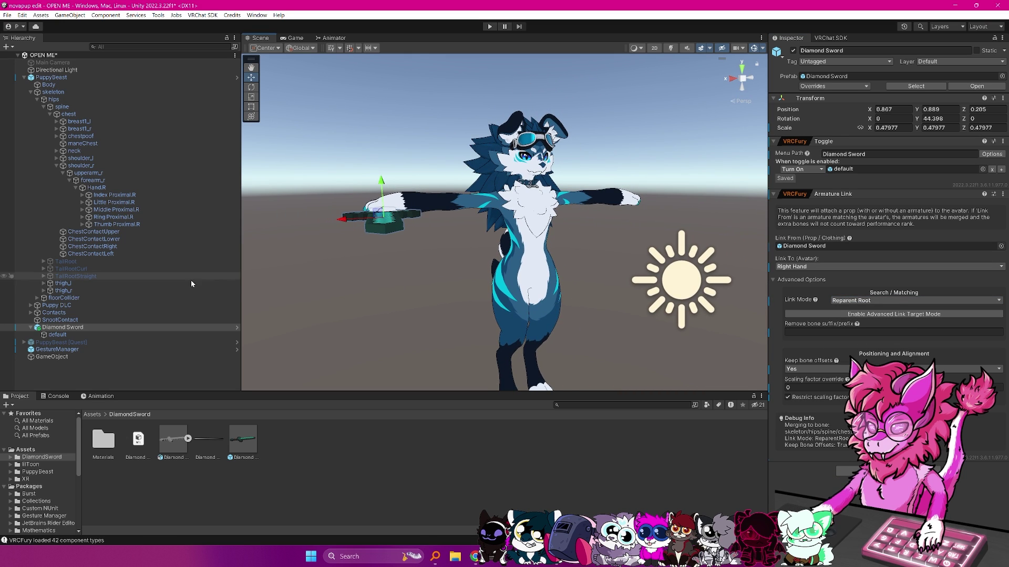
drag(160, 230, 52, 329)
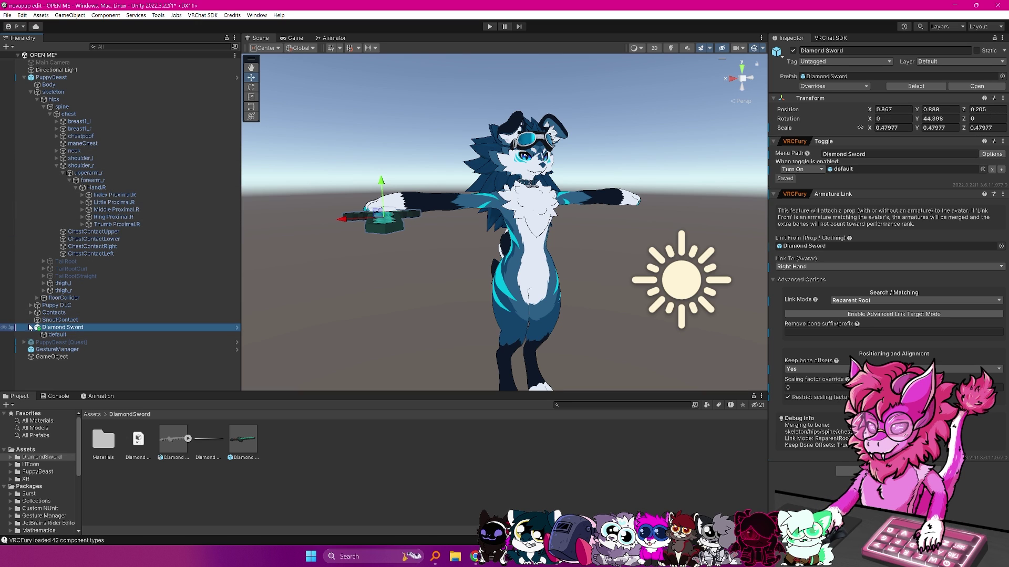
click(30, 328)
click(30, 92)
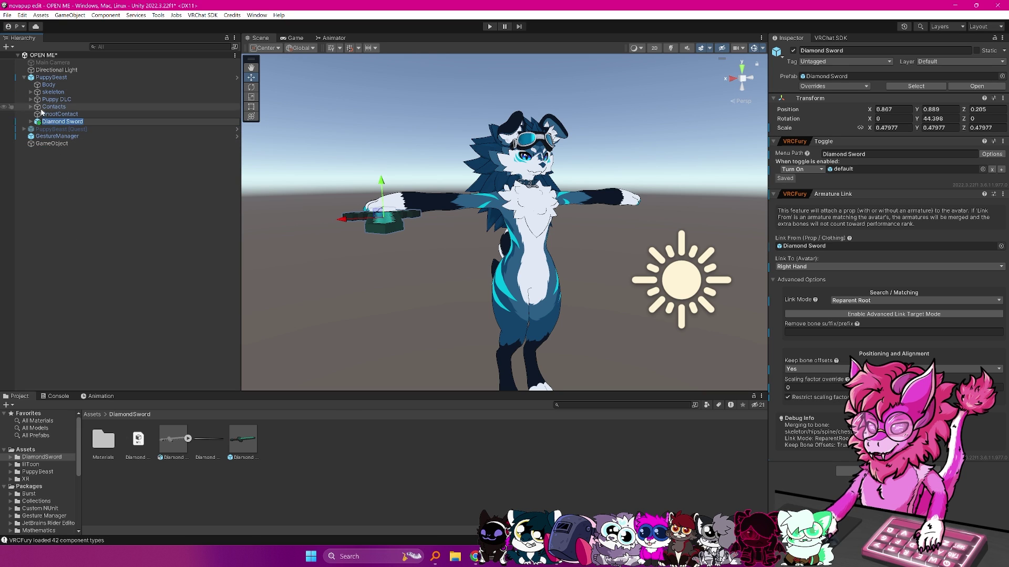
click(78, 161)
click(47, 123)
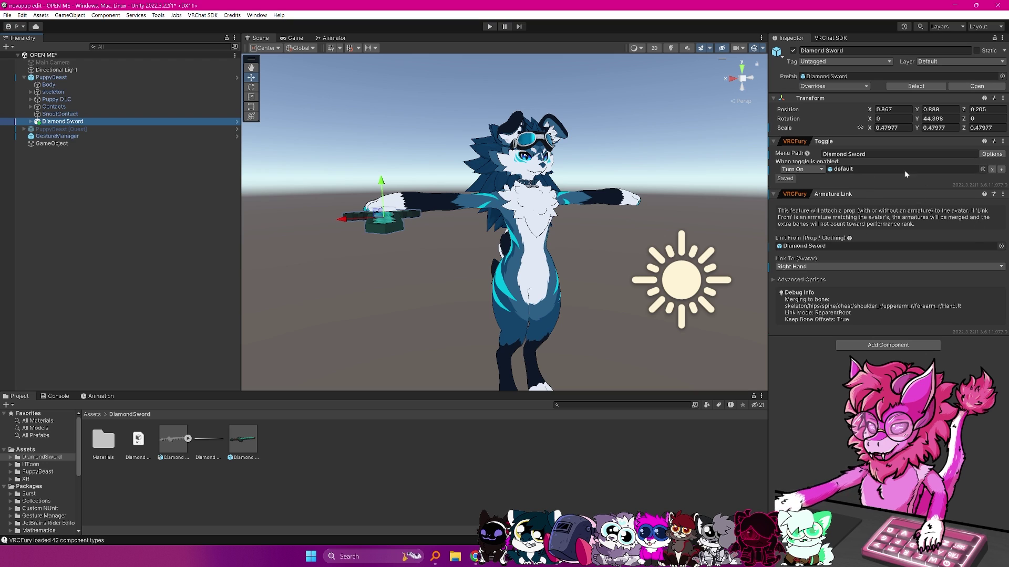
Step: Enter play mode through the GestureManager object and show the avatar in the Scene view
key(s)
right_drag(725, 237, 741, 239)
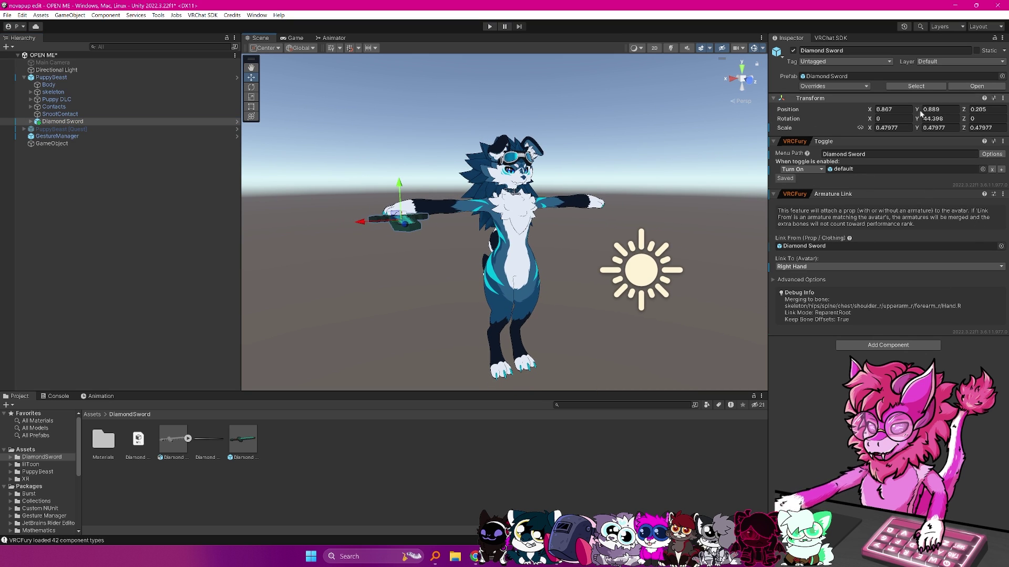
click(64, 138)
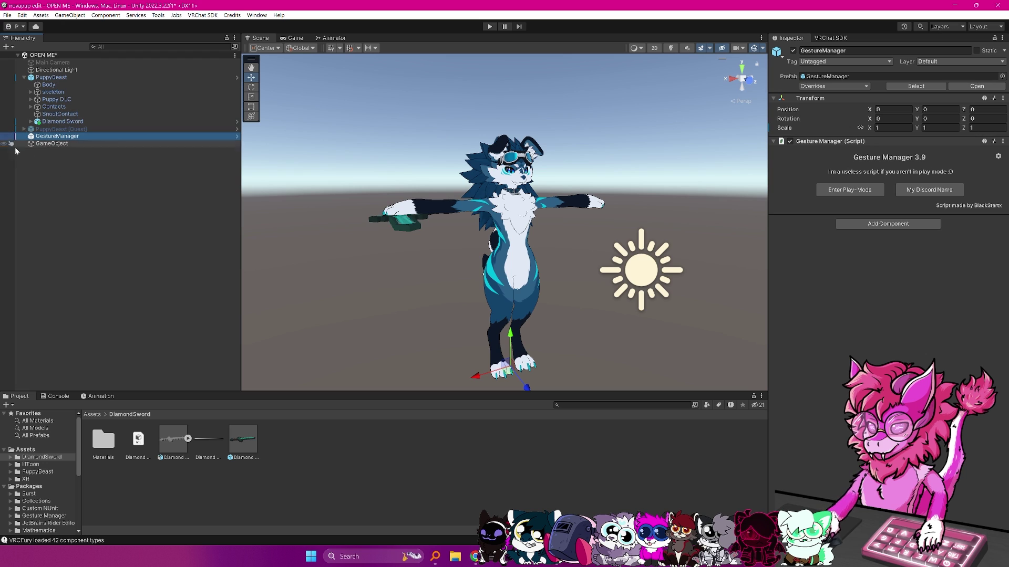
click(857, 191)
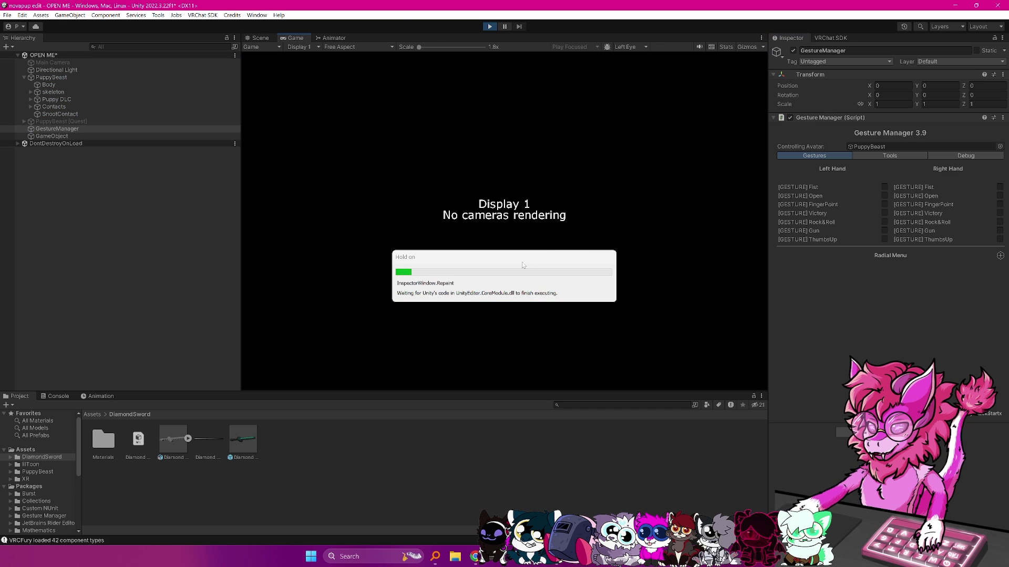
click(256, 40)
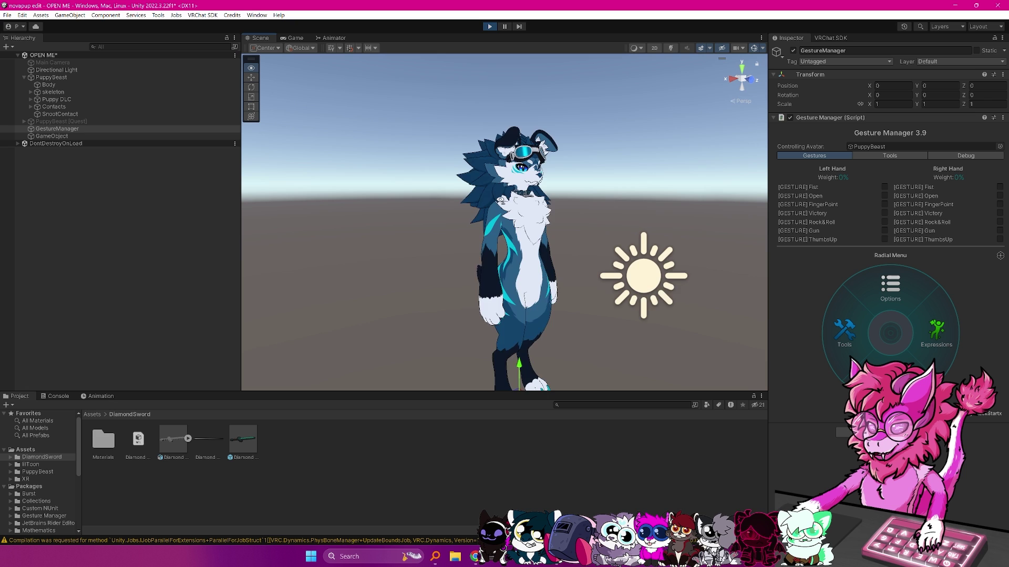
Step: Open the avatar's Expressions in the radial menu and switch the Diamond Sword on and off several times, leaving it on
click(938, 332)
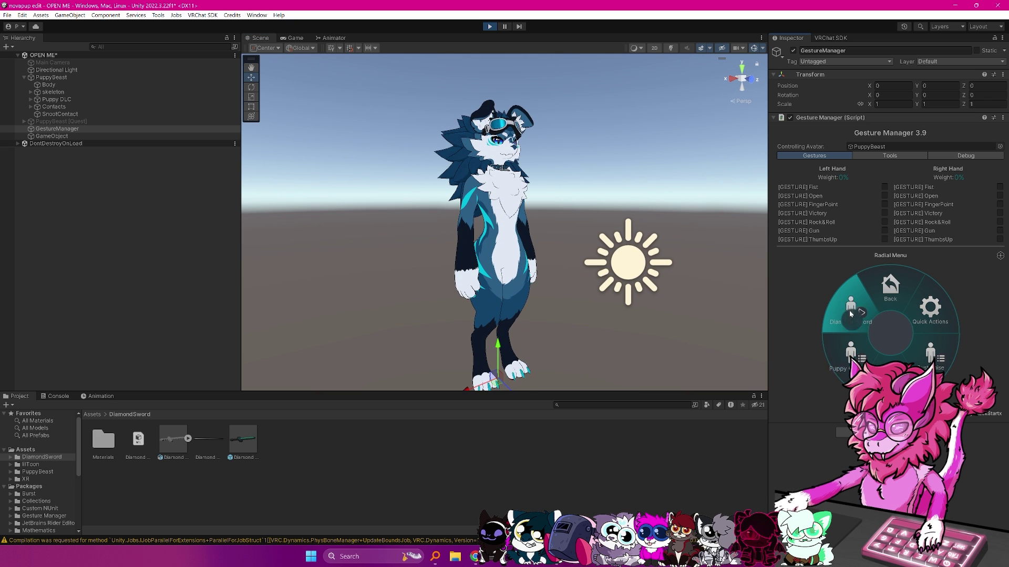
click(850, 311)
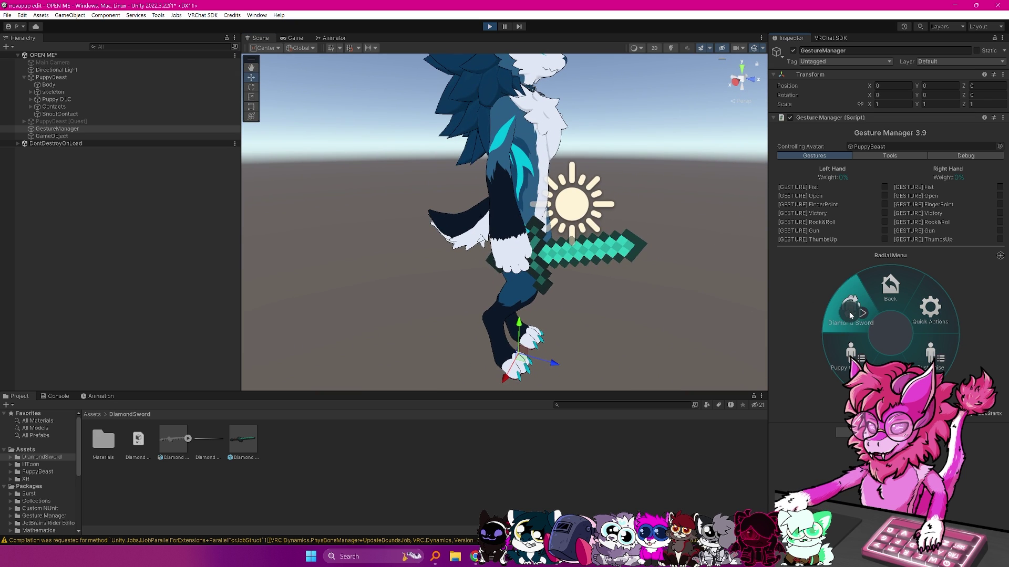
click(851, 316)
click(852, 316)
click(852, 316)
click(852, 317)
alt+drag(626, 241, 587, 239)
Step: Set the avatar's Upright debug parameter to 0.5 and inspect the sword in the right hand in the lowered pose
click(963, 156)
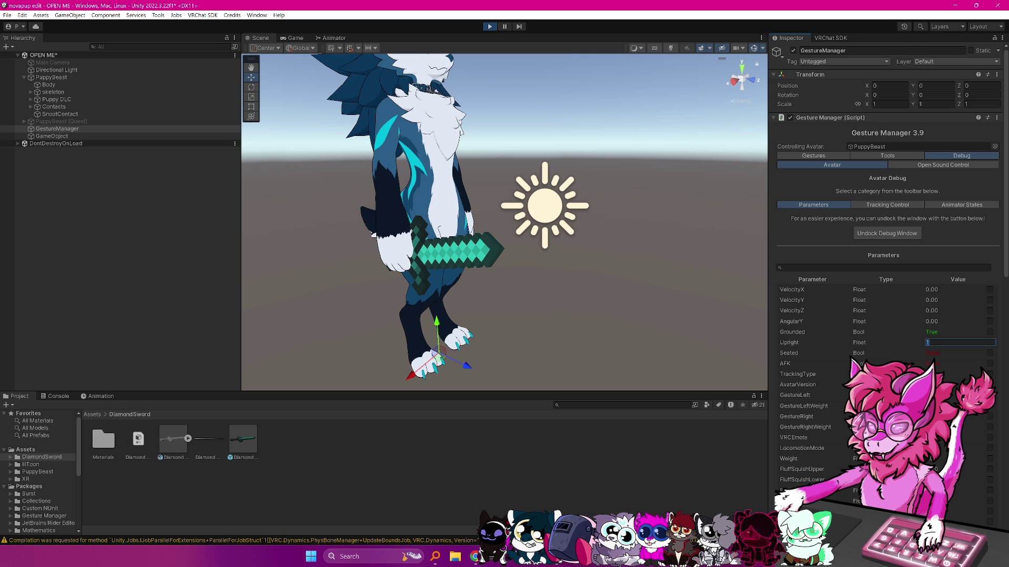
text(5)
key(Return)
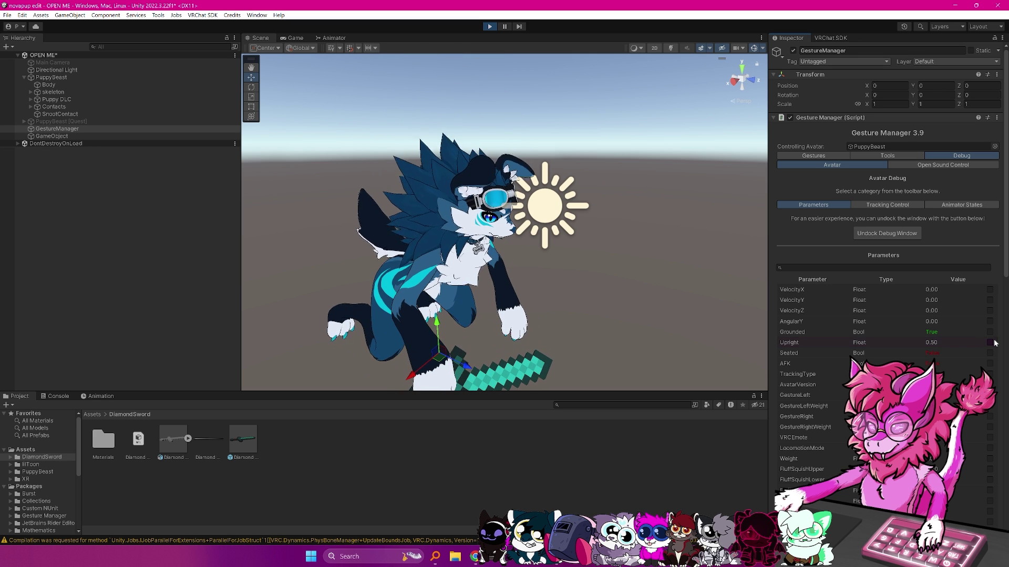
right_drag(649, 297, 629, 316)
scroll(628, 311, down, 3)
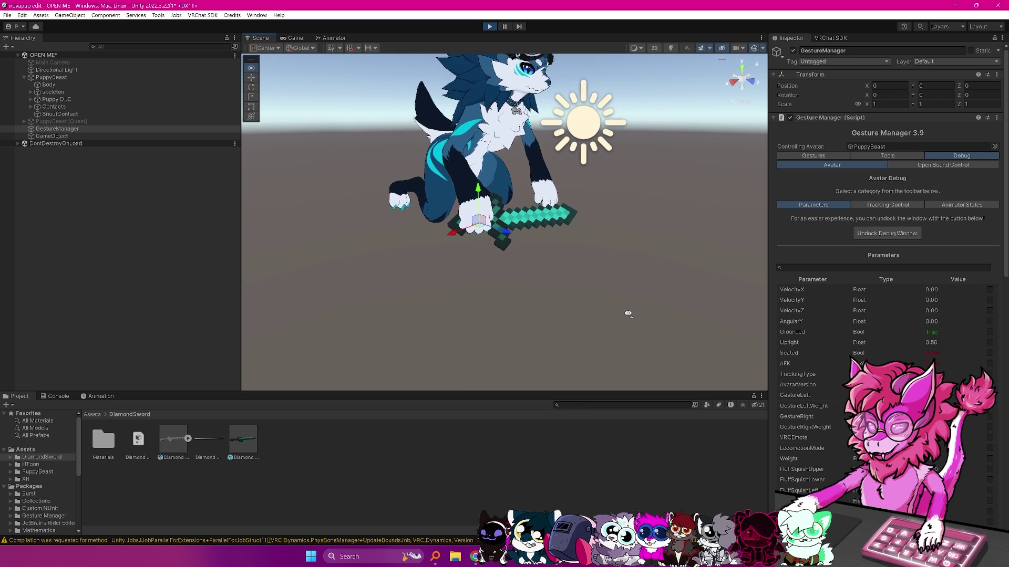
middle_drag(628, 311, 624, 376)
Step: Switch the Diamond Sword off and back on from the radial menu to test the toggle in the lowered pose
click(806, 156)
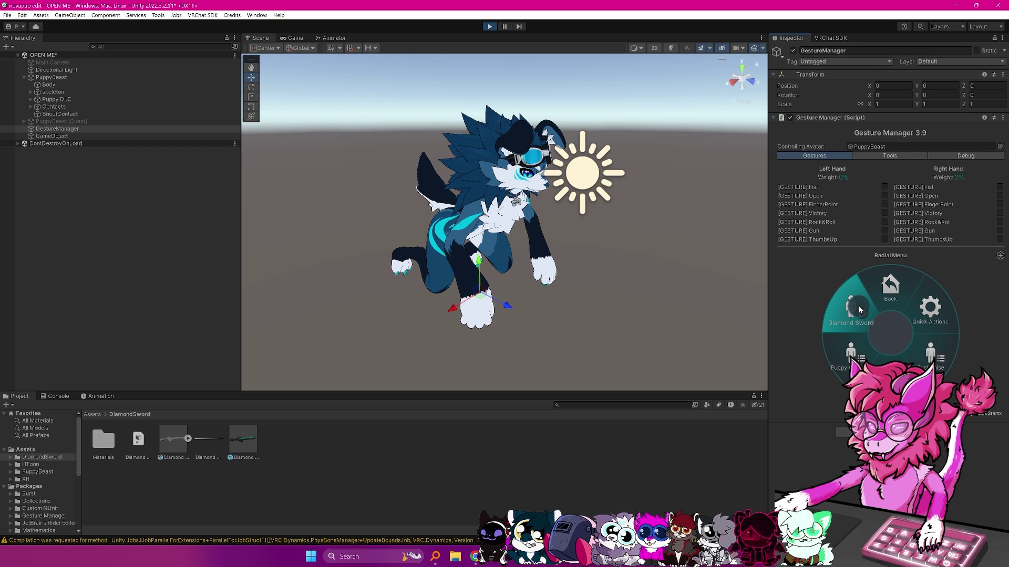
key(d)
right_drag(621, 279, 578, 289)
key(s)
key(w)
key(a)
click(861, 315)
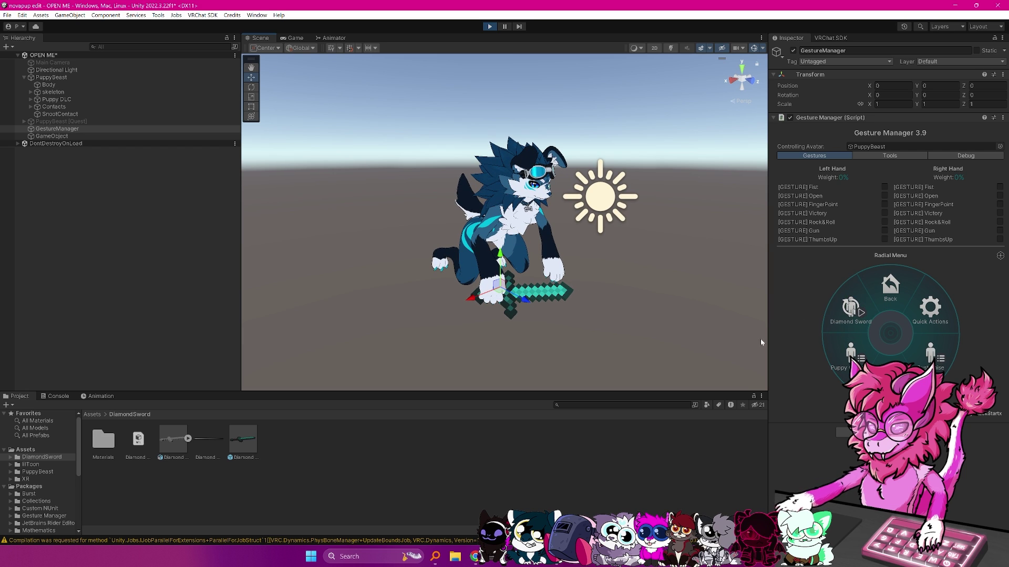
scroll(560, 289, down, 1)
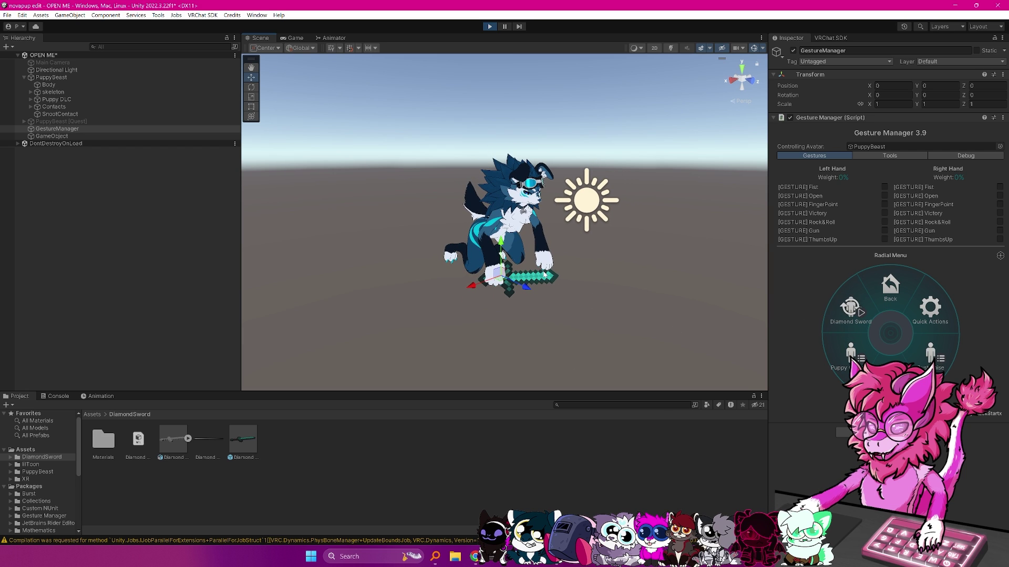